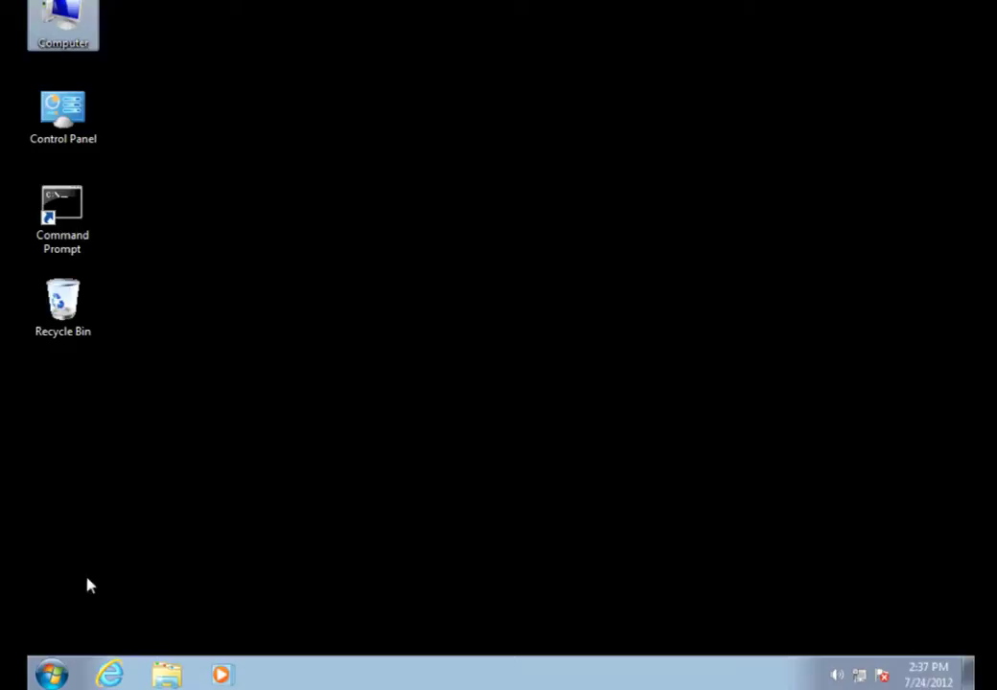
Set User Account Control to Never notify in Control Panel's User Accounts settings
click(52, 674)
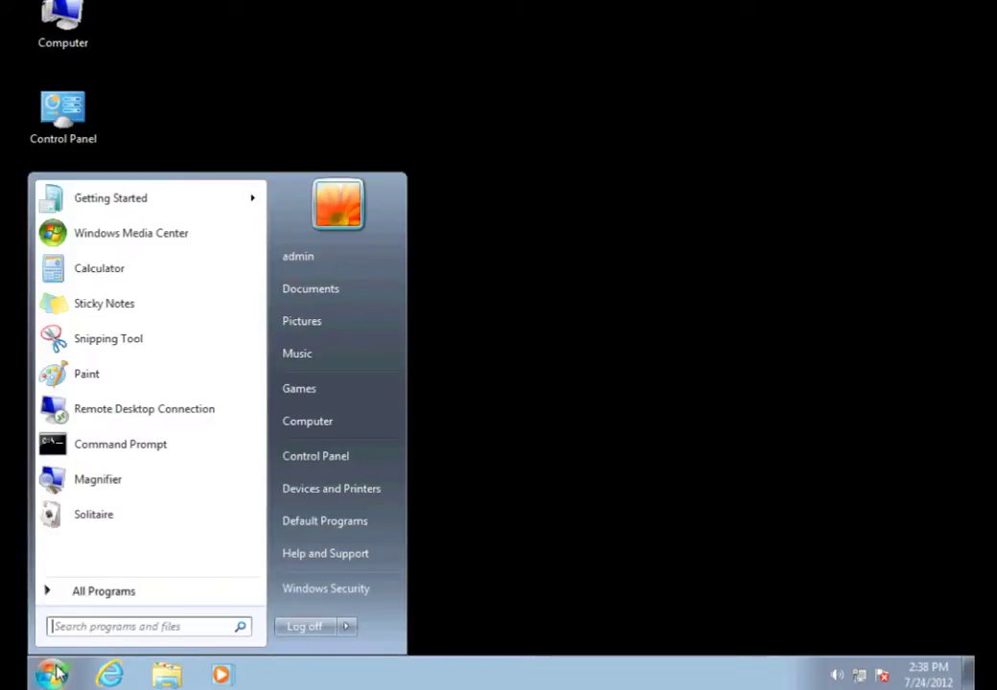
click(302, 468)
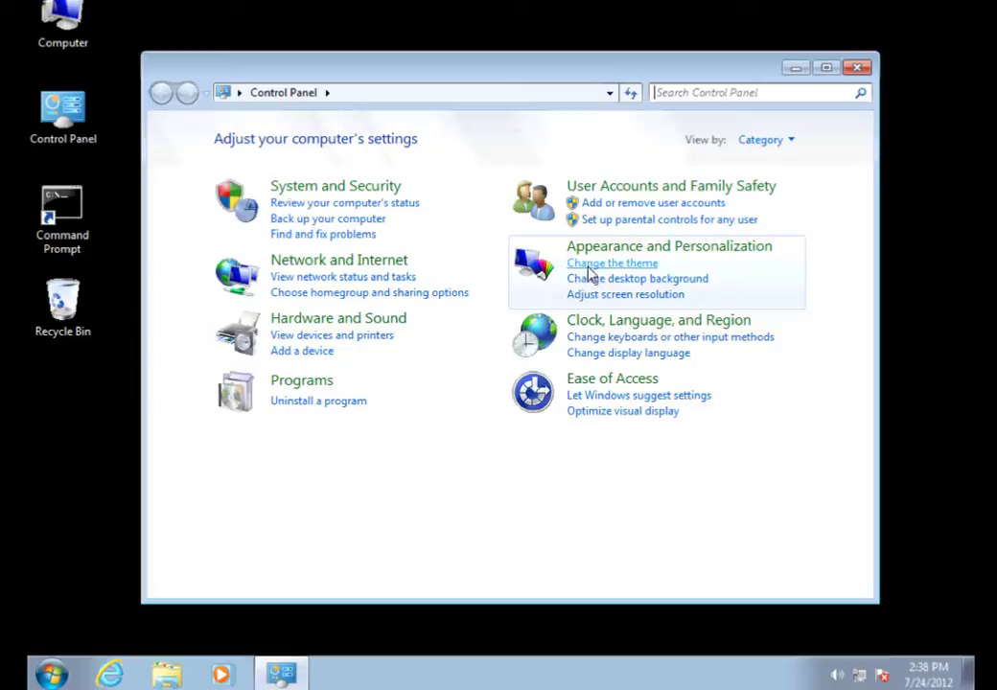
click(615, 194)
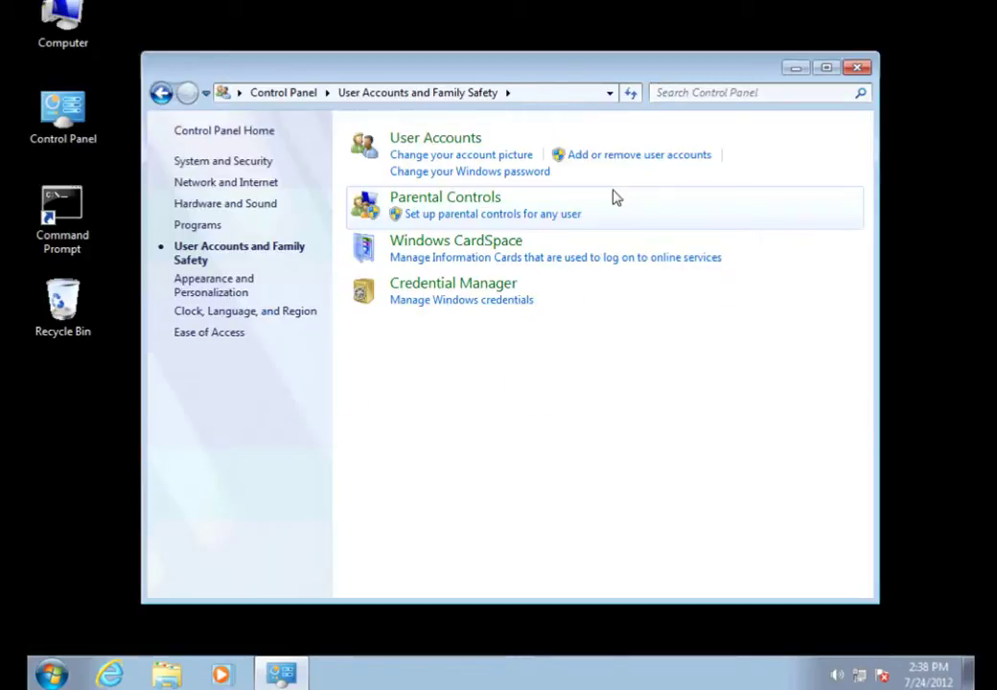
click(468, 144)
click(437, 328)
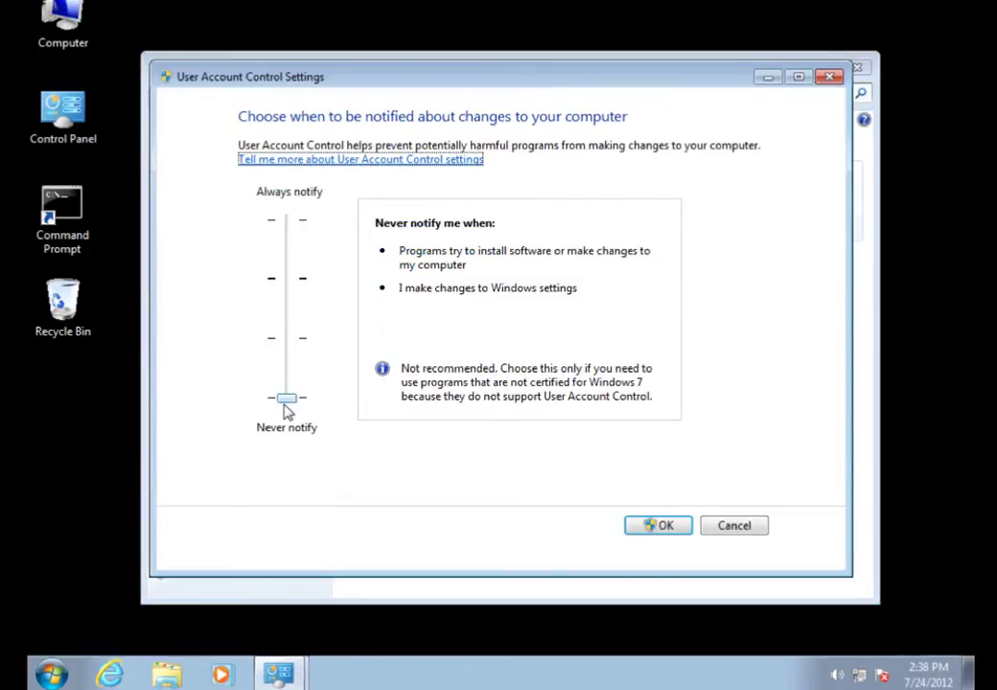
click(686, 523)
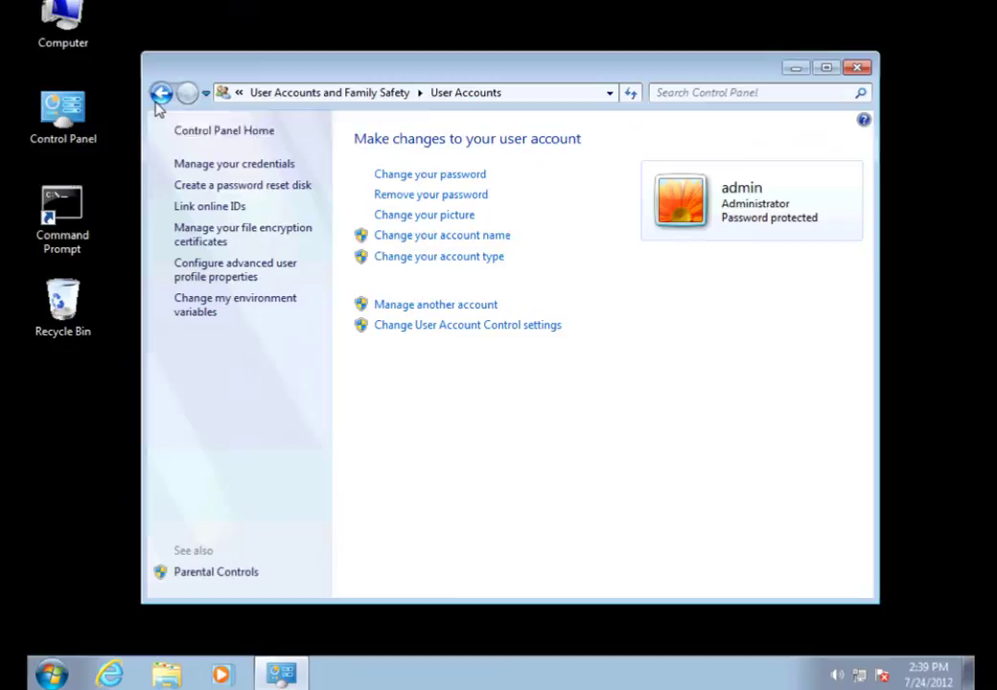
Return to Control Panel home and open Turn Windows features on or off under Programs
click(159, 100)
click(160, 100)
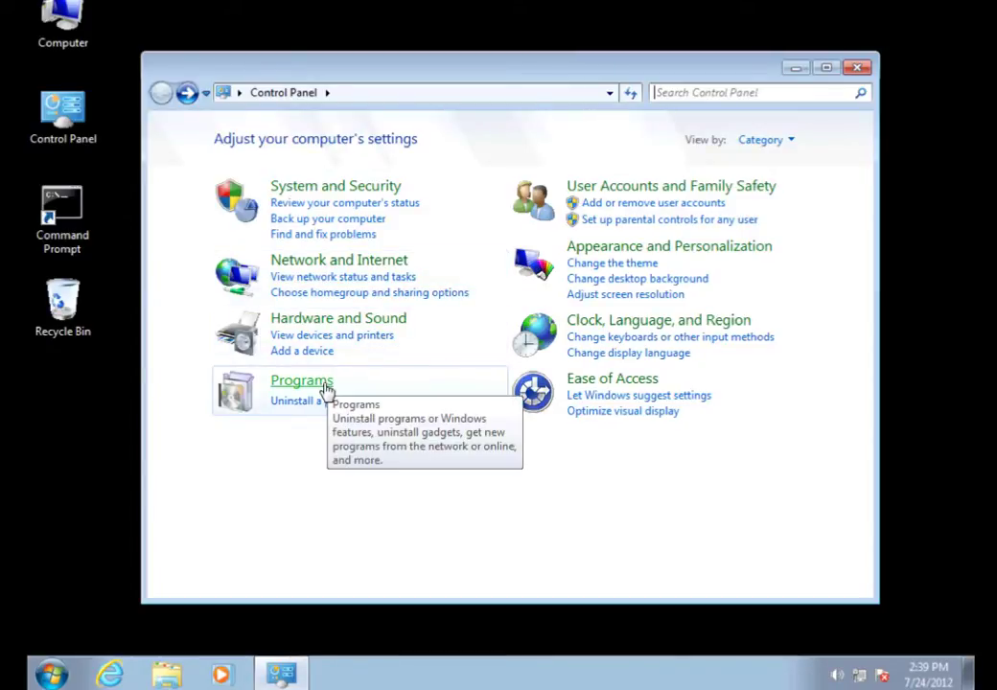
click(323, 389)
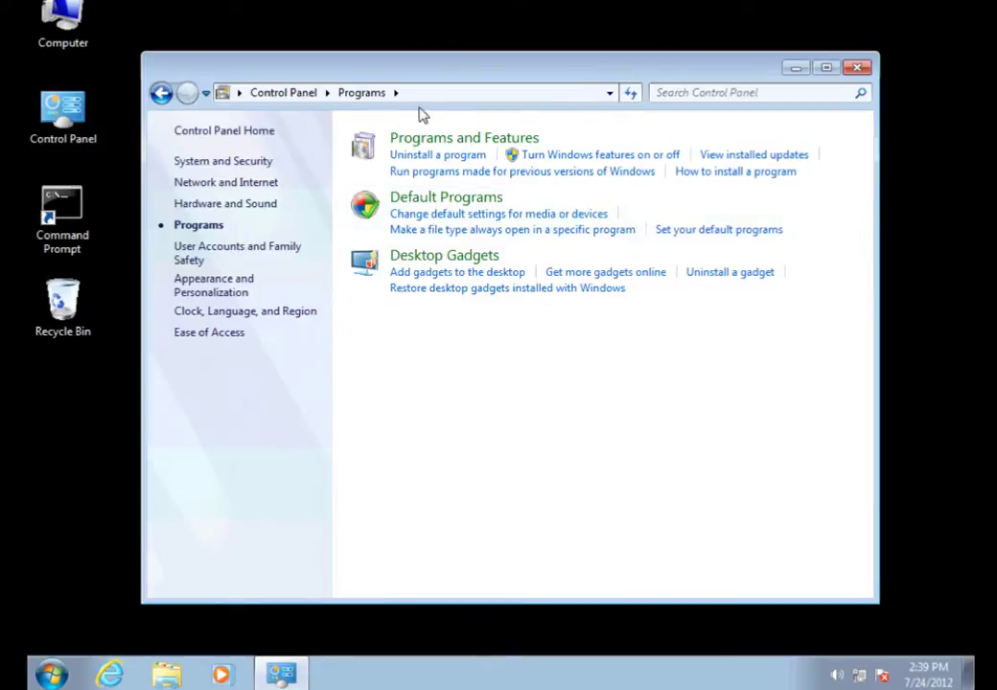
click(567, 158)
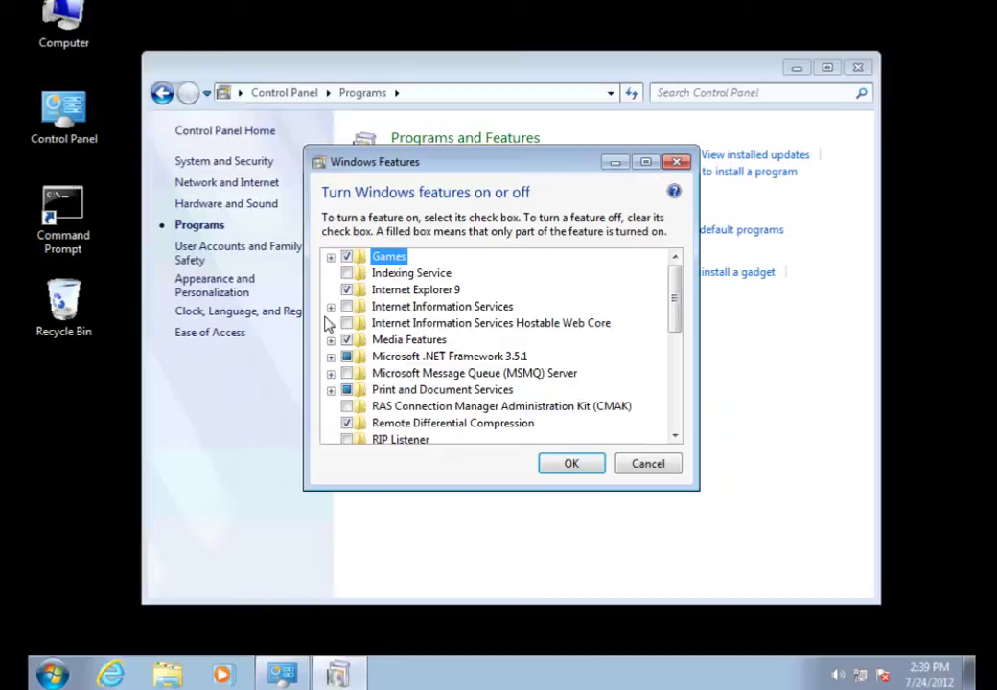
Check IIS 6 Management Console, IIS 6 Scripting Tools, IIS Management Scripts and Tools, and IIS Management Service
click(331, 306)
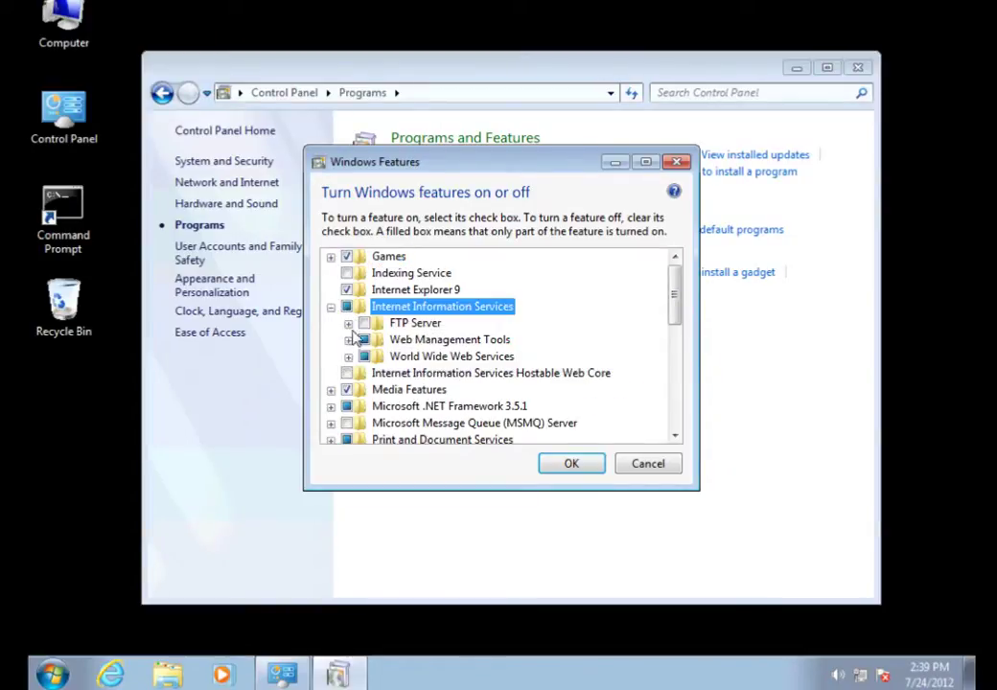
click(348, 339)
click(366, 356)
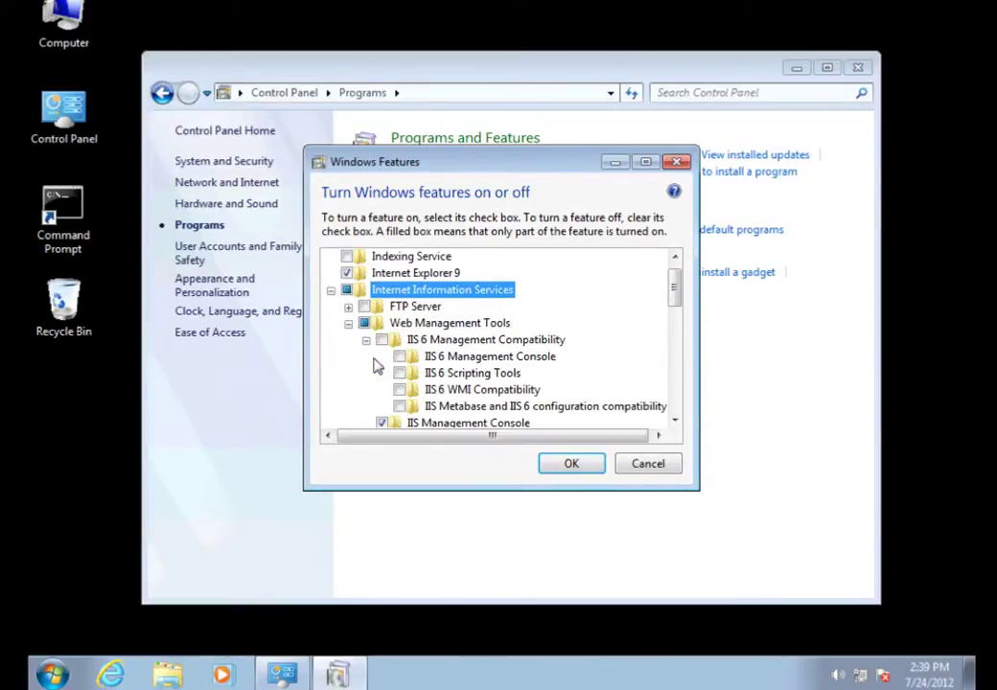
click(399, 356)
click(400, 373)
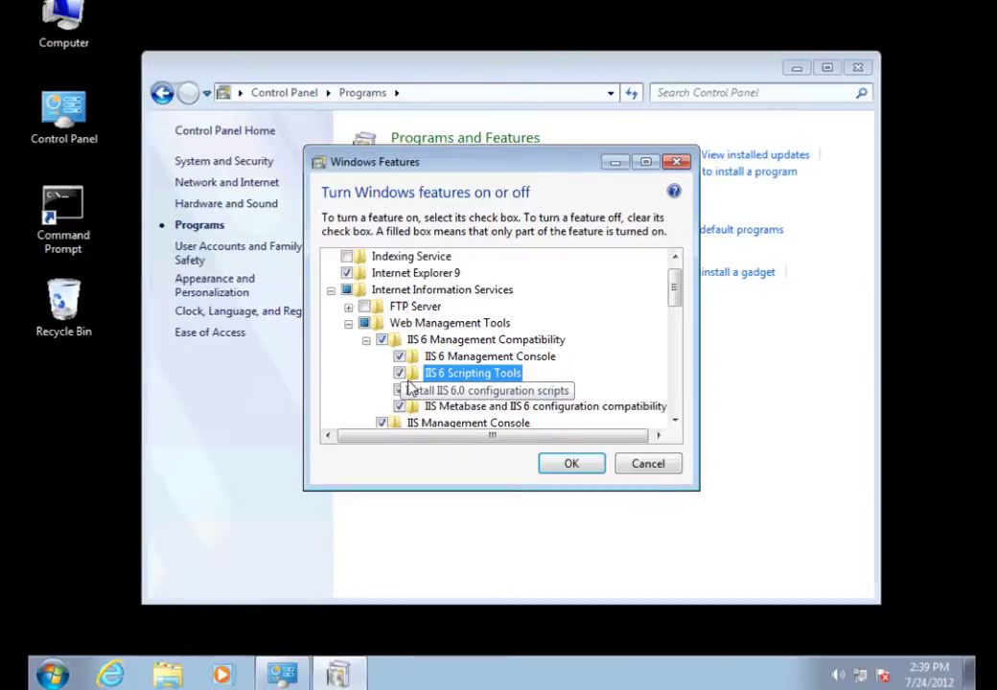
click(675, 420)
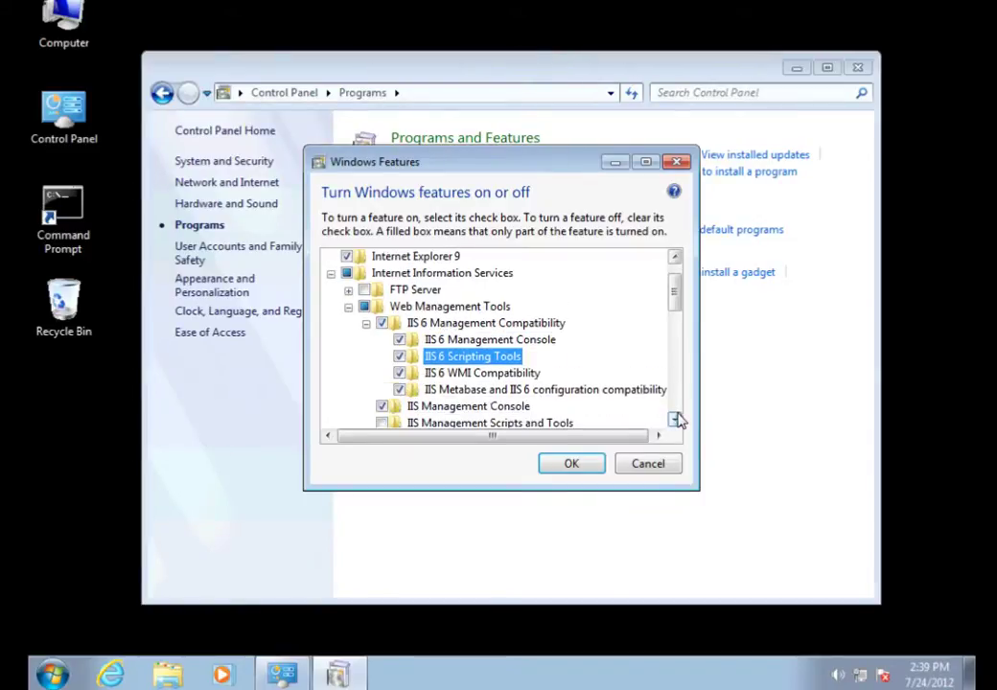
scroll(675, 420, down, 2)
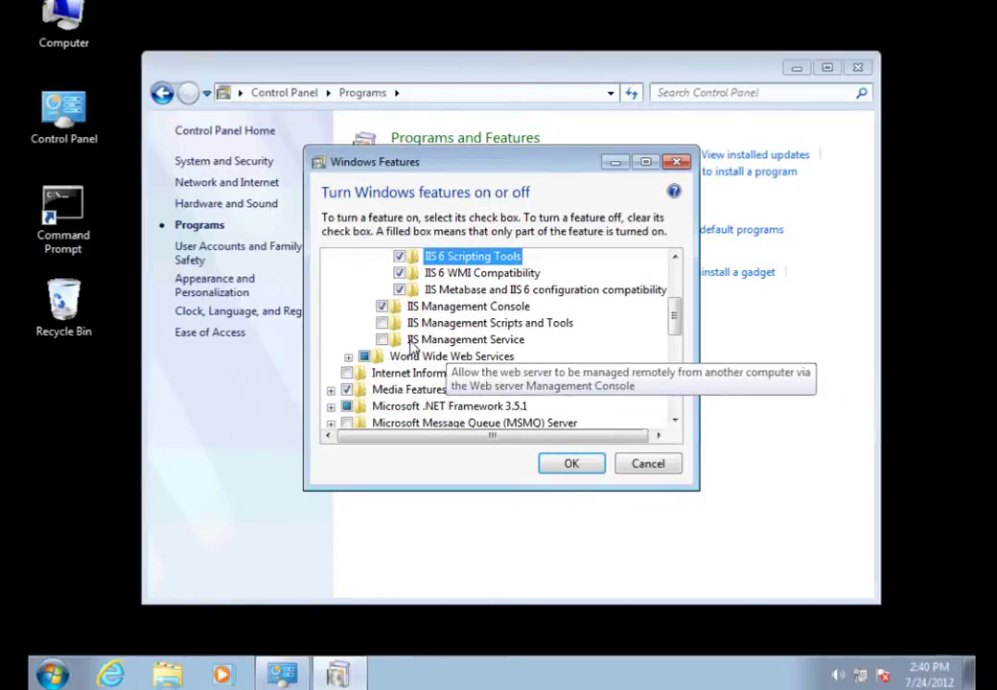
click(382, 323)
click(382, 340)
Under Application Development Features, check .NET Extensibility, ASP, ASP.NET and Server-Side Includes
click(348, 357)
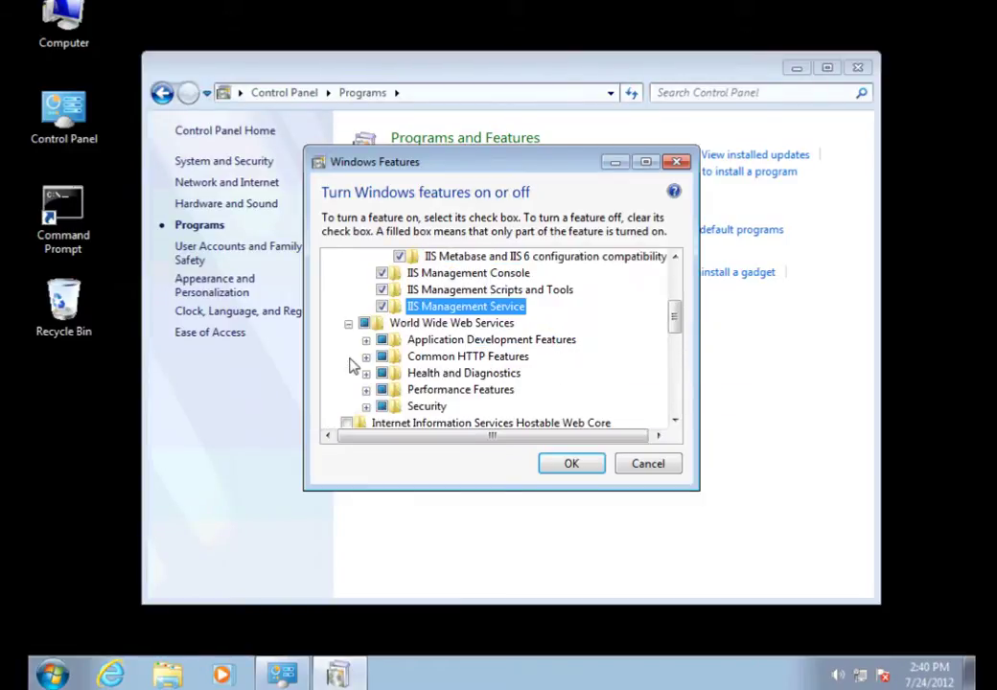
click(365, 340)
click(400, 307)
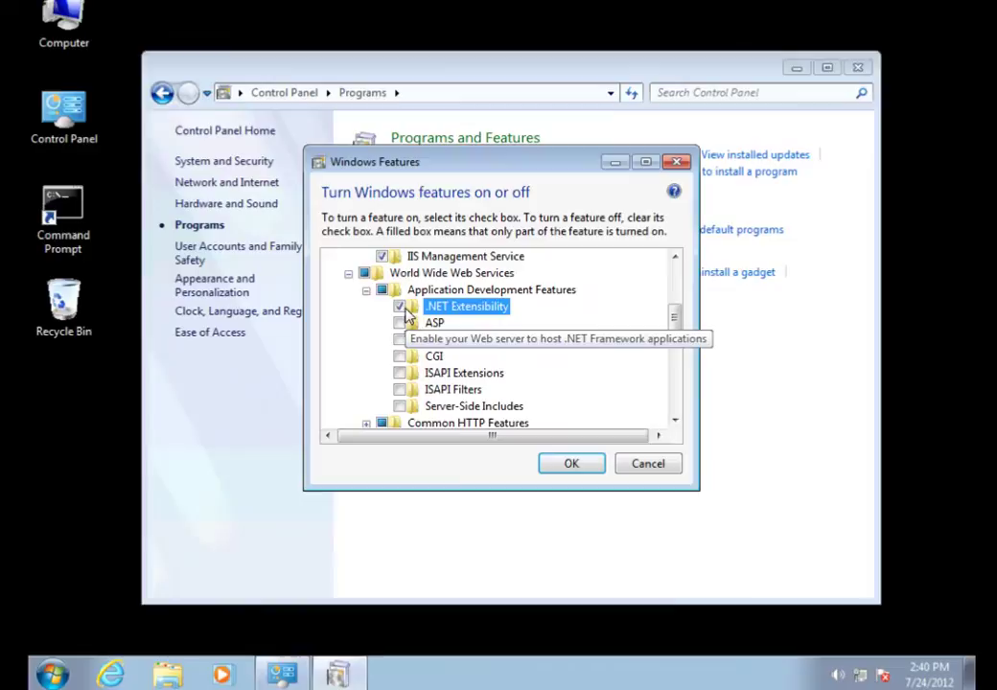
click(400, 323)
click(400, 340)
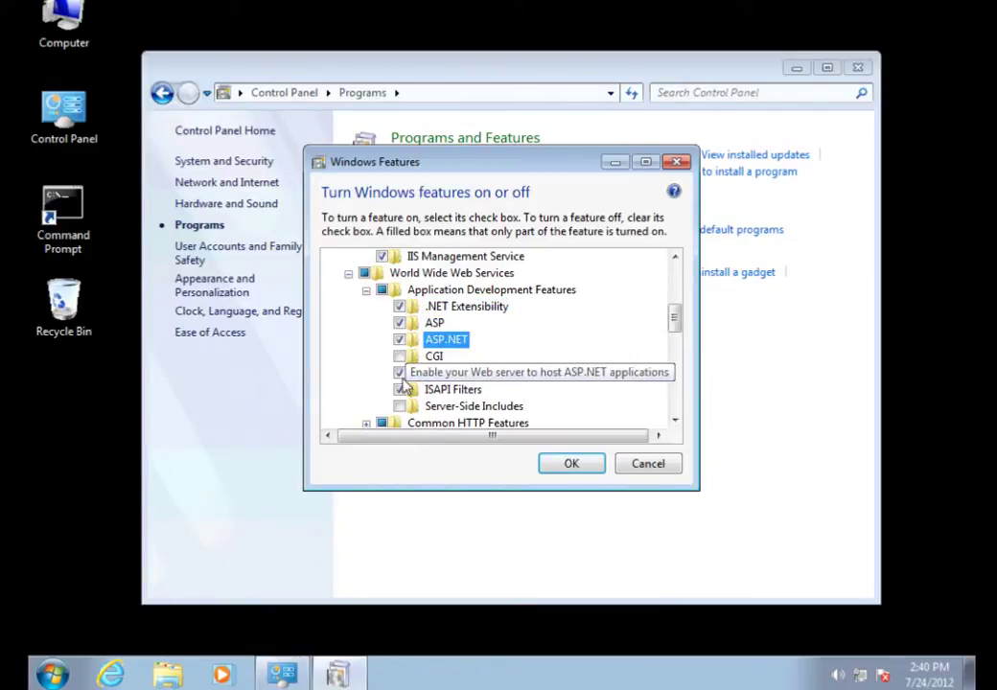
click(400, 407)
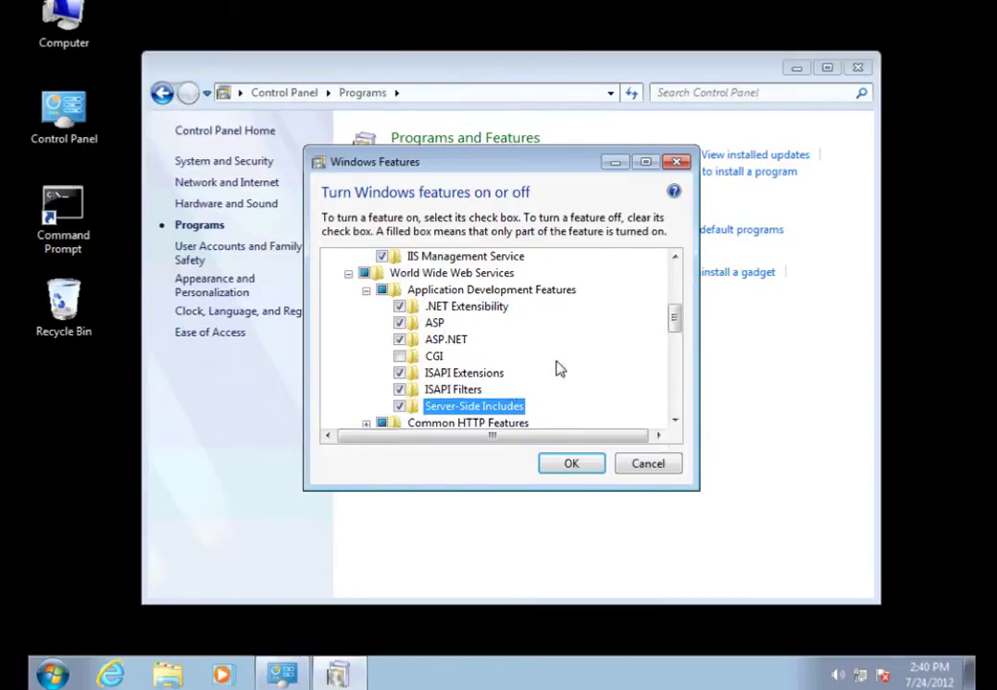
Turn on WebDAV Publishing under IIS Common HTTP Features
drag(679, 327, 684, 347)
click(365, 340)
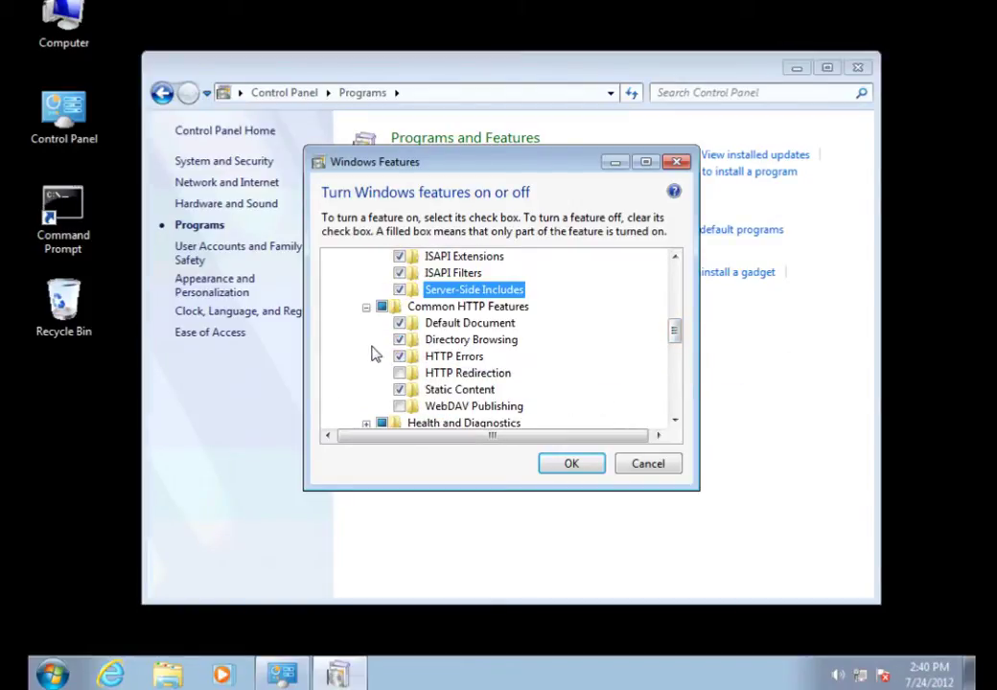
click(399, 407)
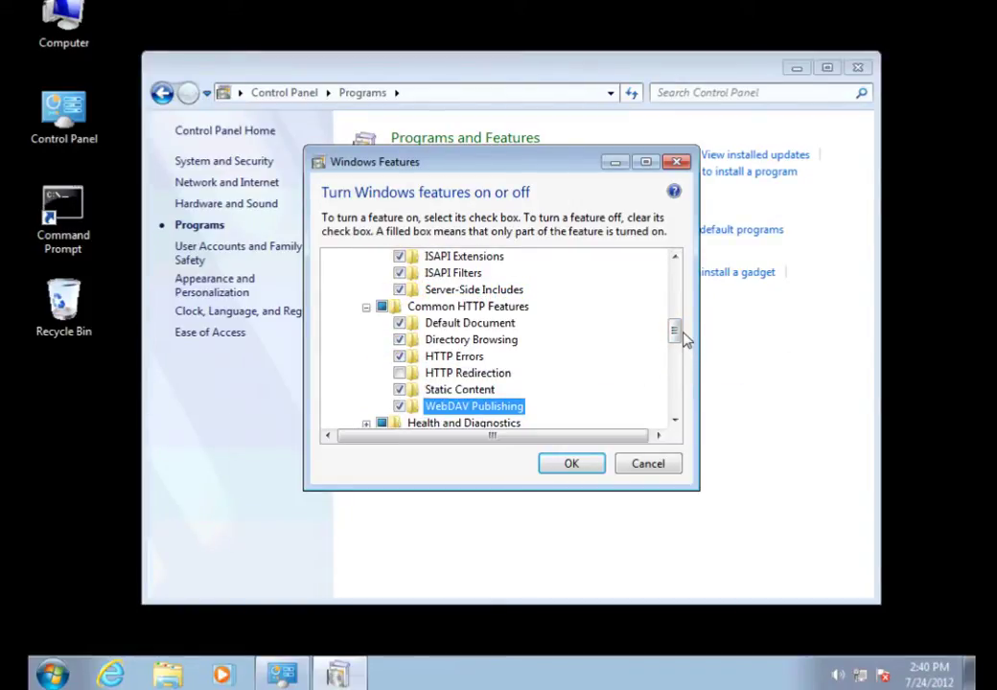
Check Basic Authentication and Windows Authentication in the IIS Security group
drag(679, 334, 678, 353)
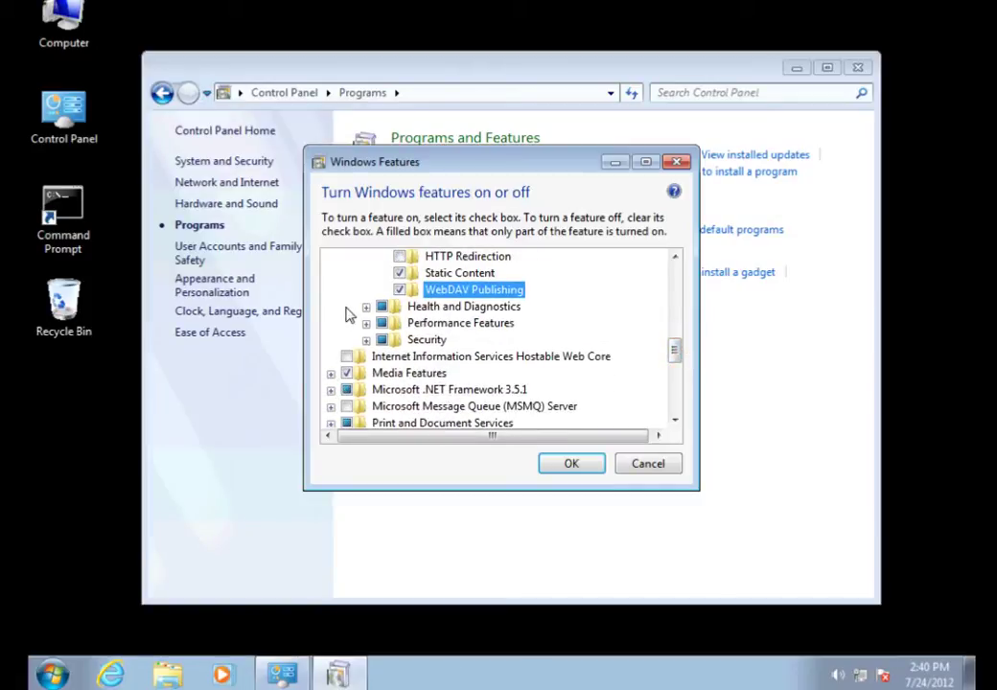
click(365, 307)
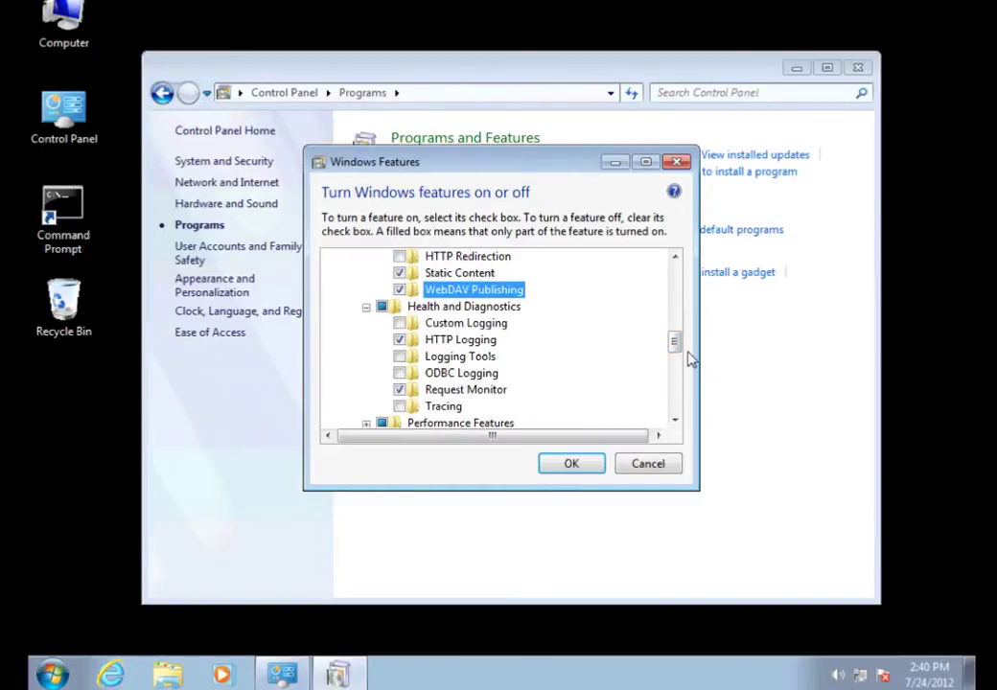
drag(681, 352, 686, 367)
click(365, 340)
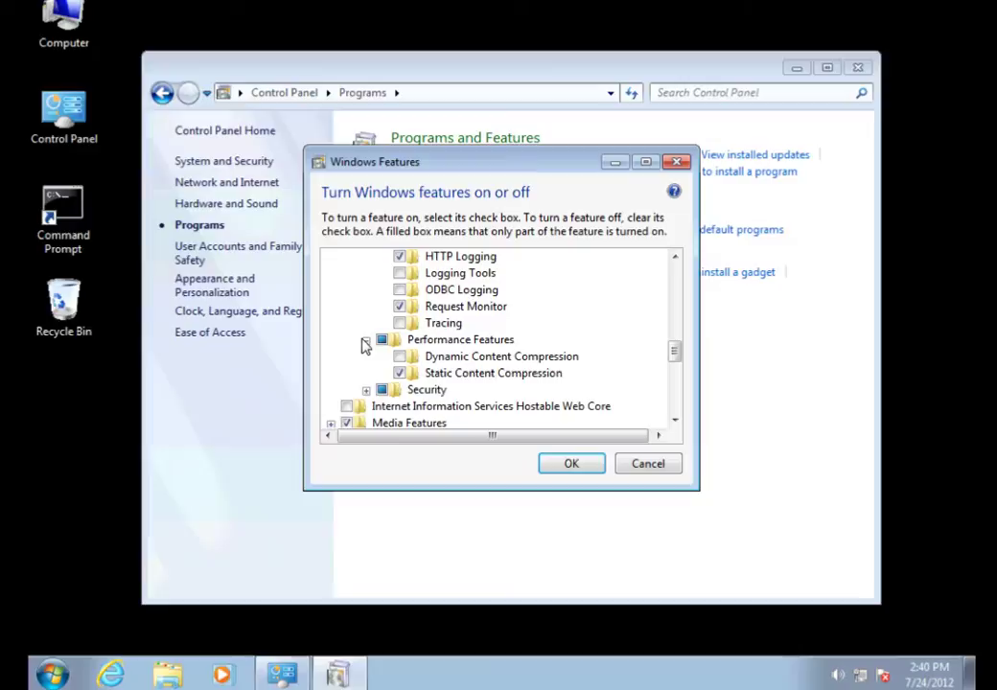
drag(679, 357, 679, 370)
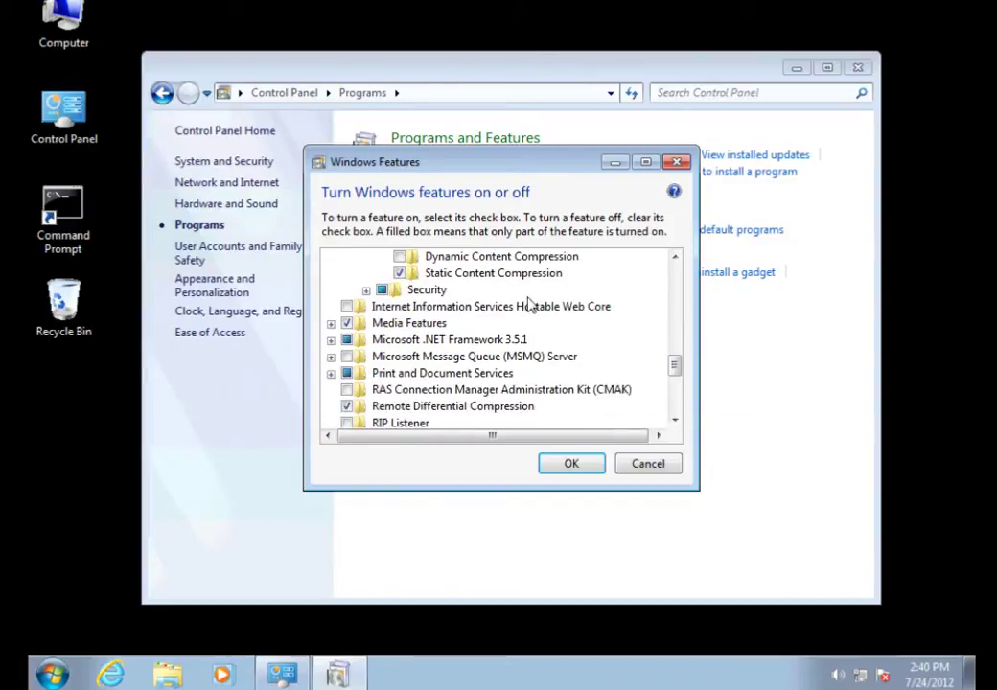
click(365, 289)
click(399, 291)
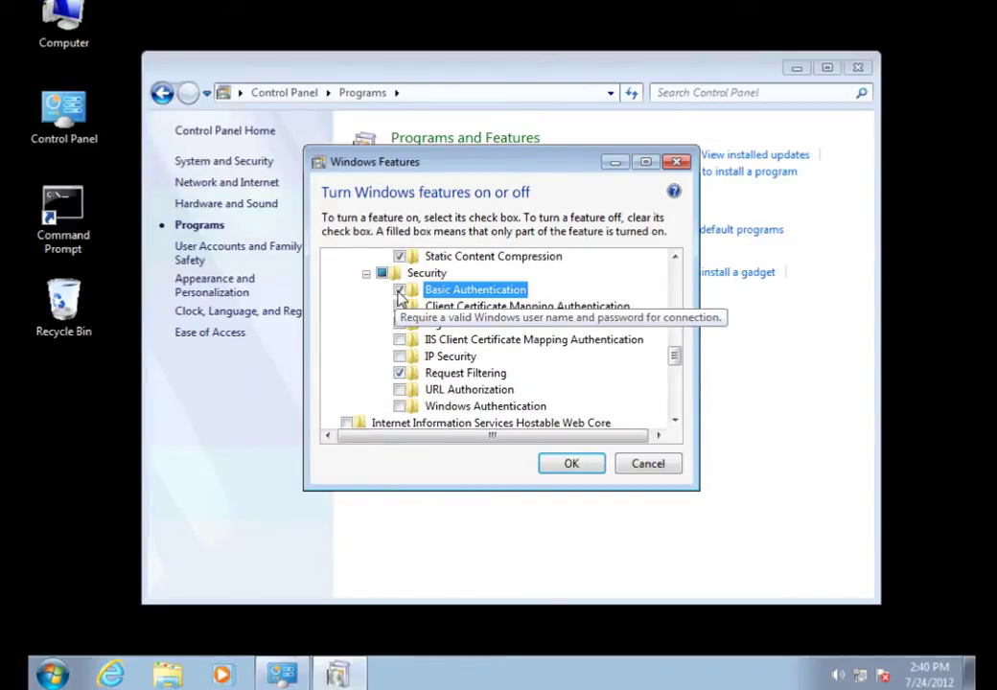
click(400, 406)
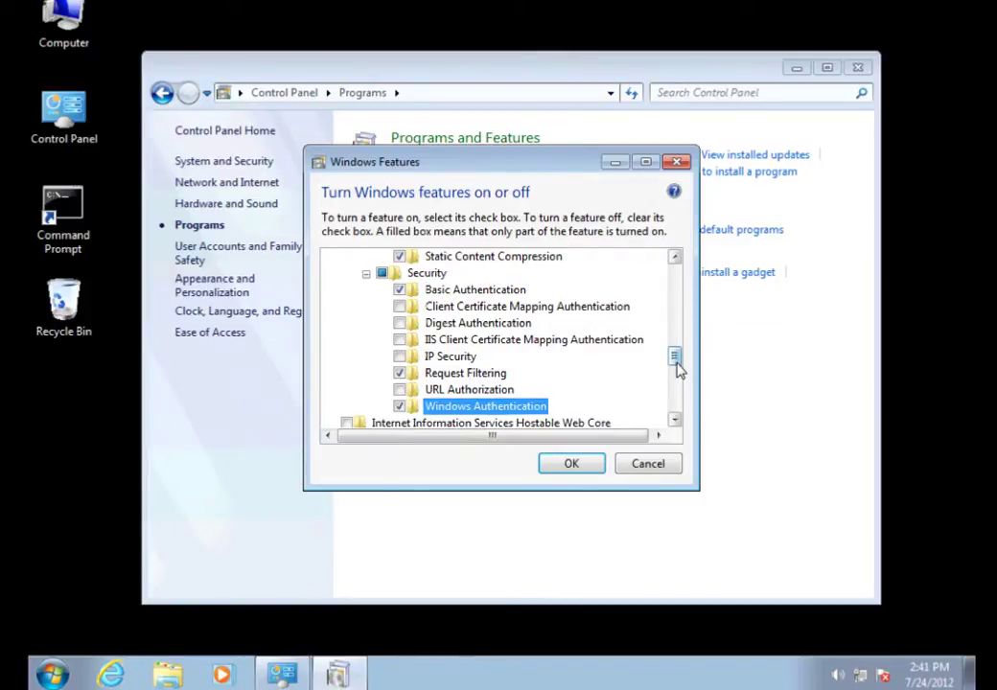
scroll(677, 372, down, 2)
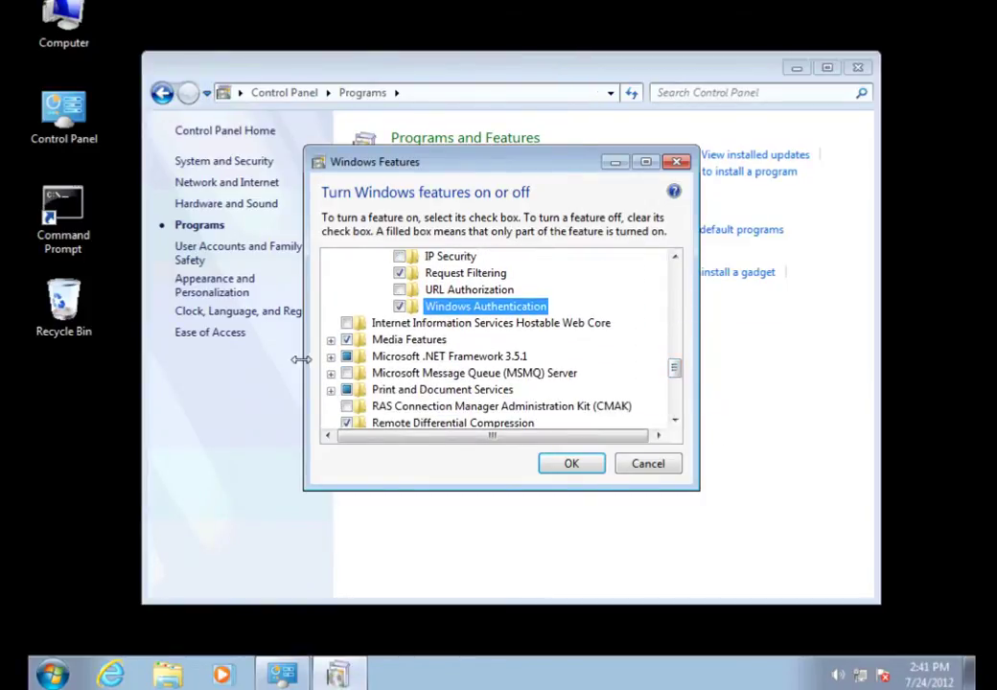
Check WCF HTTP and Non-HTTP Activation under .NET Framework 3.5.1 and apply the feature changes
click(331, 357)
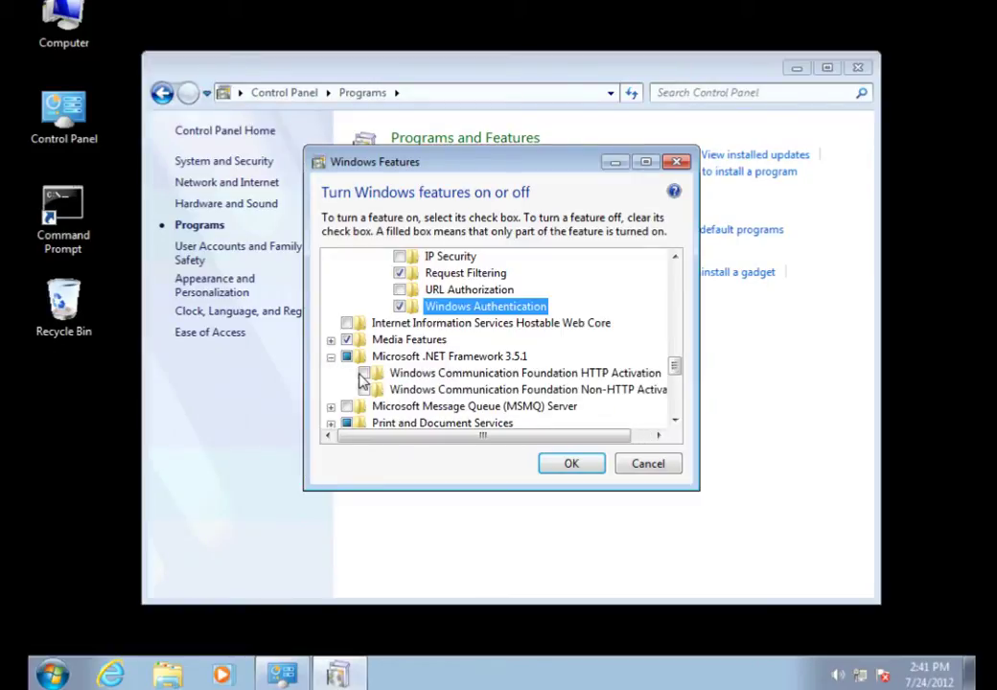
click(363, 375)
click(364, 390)
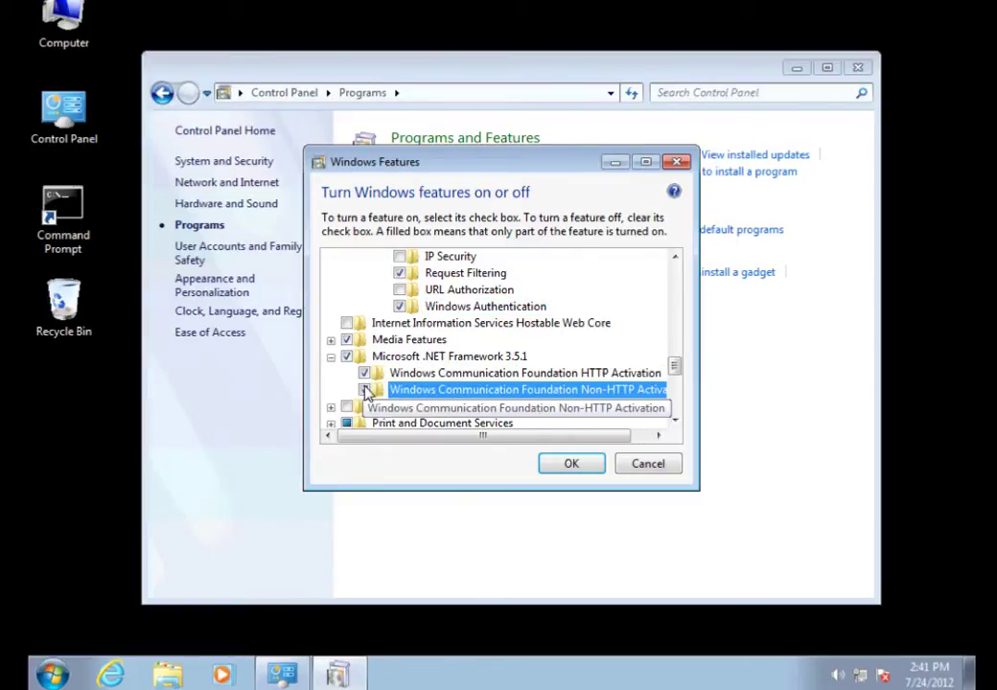
scroll(676, 424, down, 3)
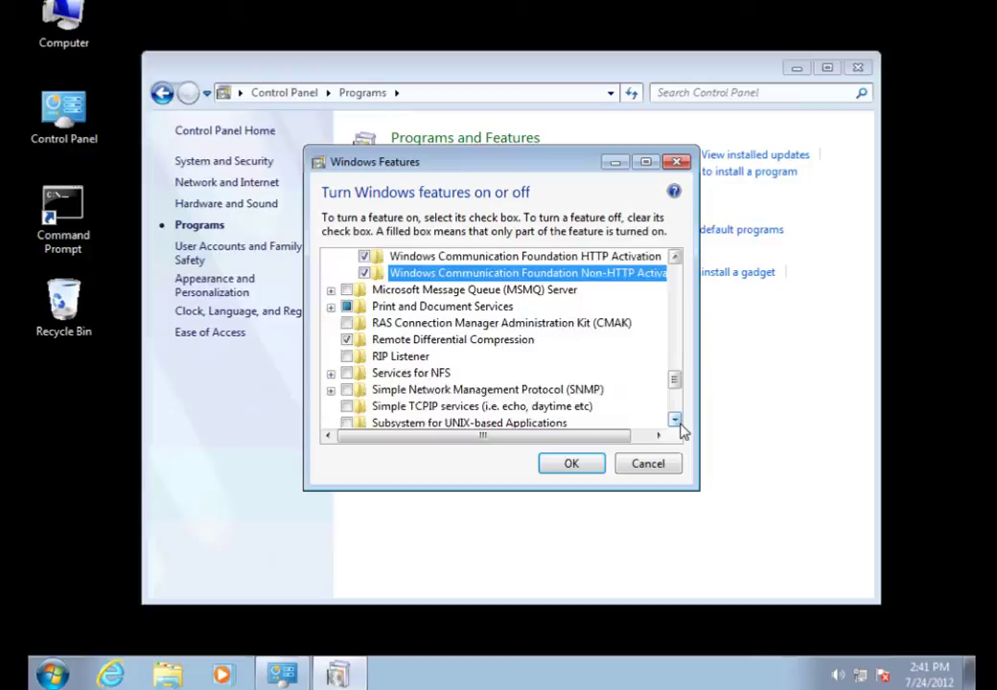
scroll(676, 423, down, 4)
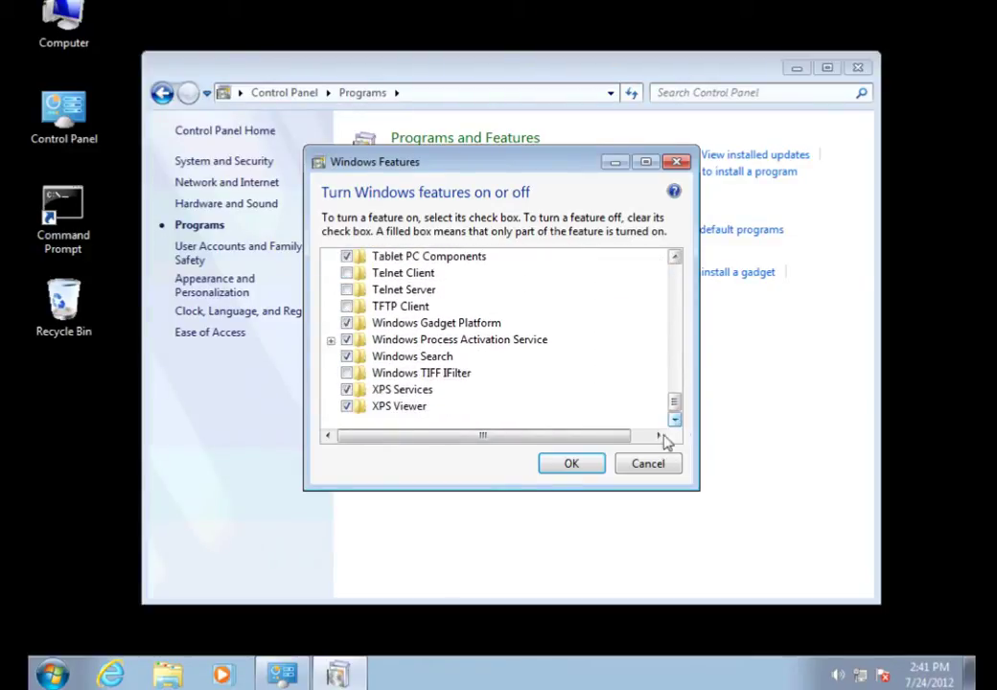
click(579, 472)
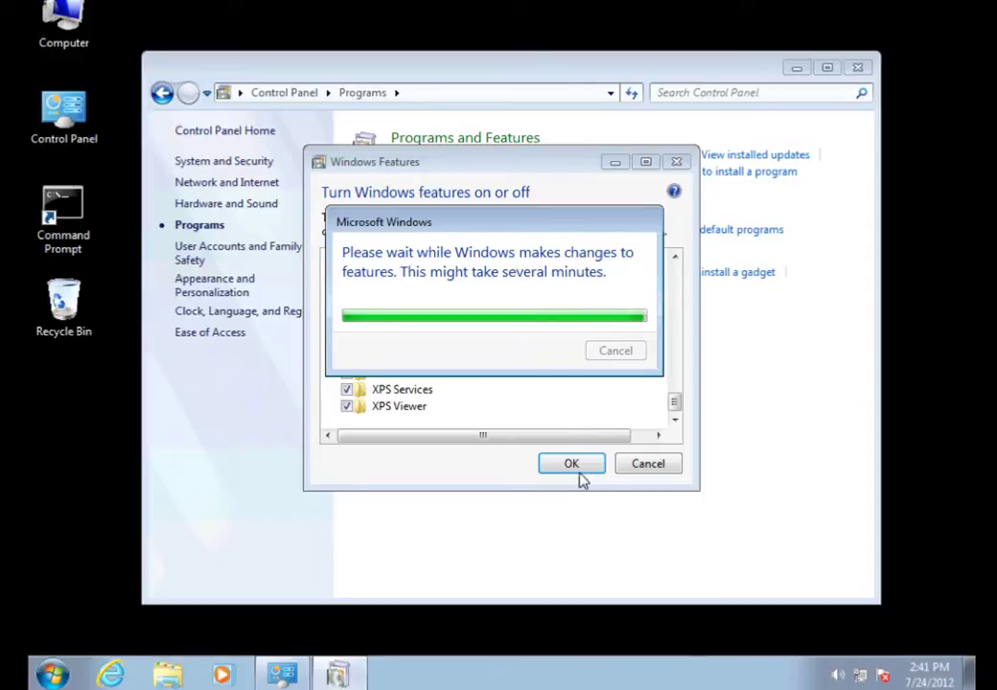
Close Control Panel, run StartupN from C:\_cur_DVD_TapitNova, and accept the Adobe Reader 9 install
click(857, 69)
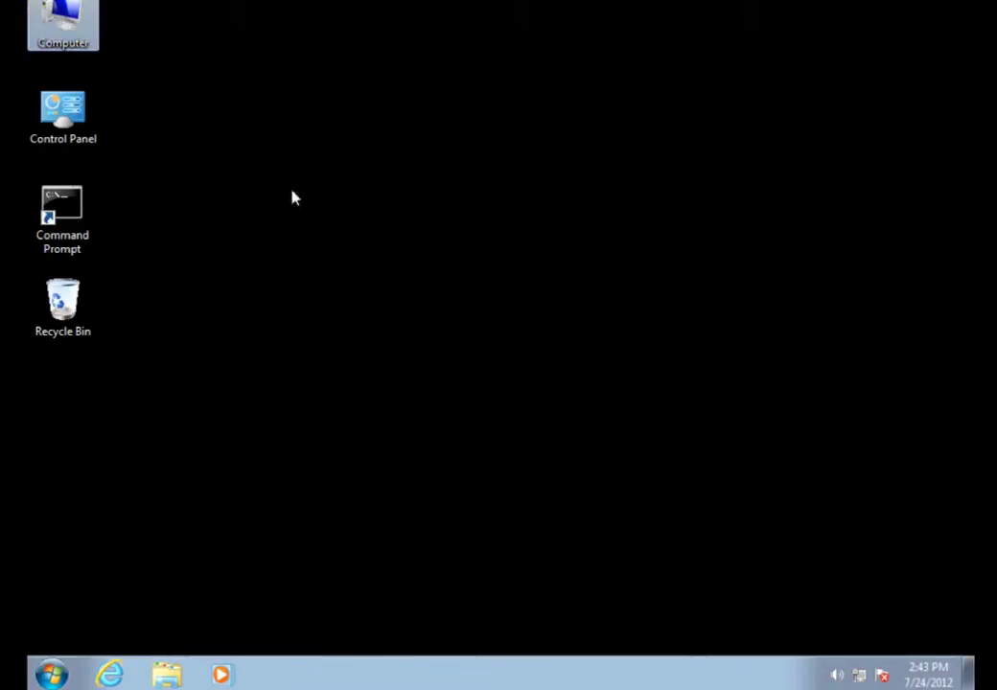
double_click(66, 28)
double_click(393, 203)
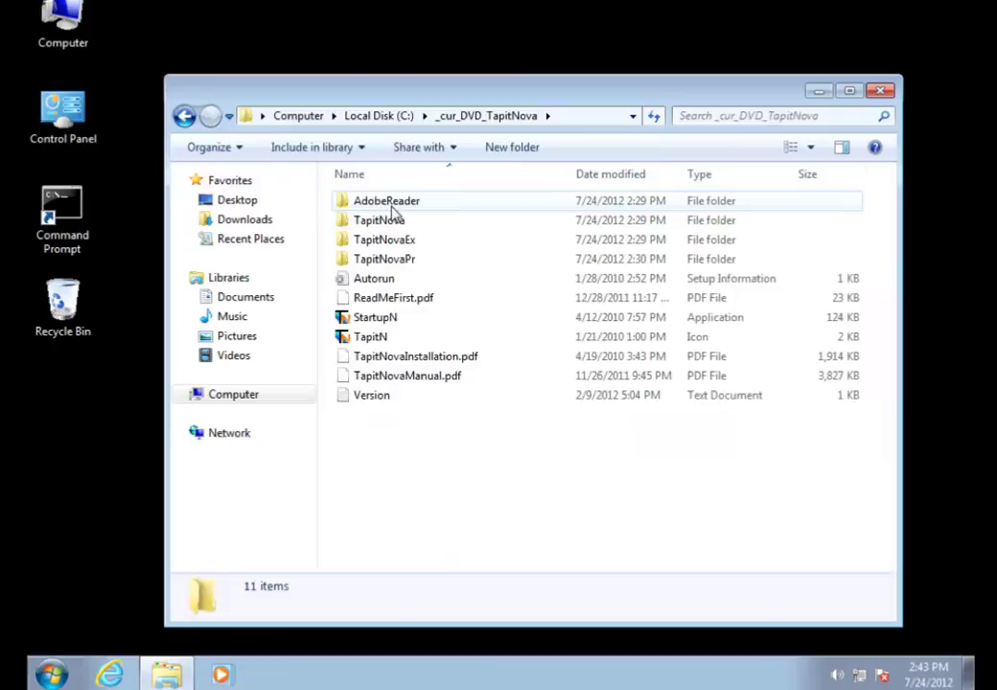
double_click(394, 322)
click(676, 439)
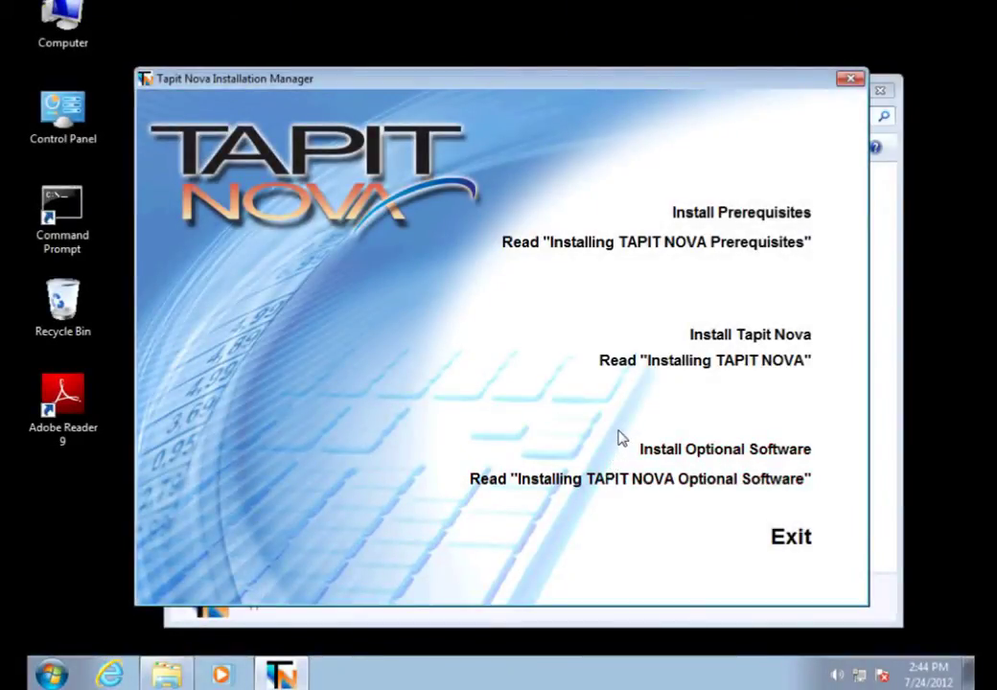
Run the prerequisites setup, accept the licence, install MS SQL 2008, and agree to reboot
click(714, 215)
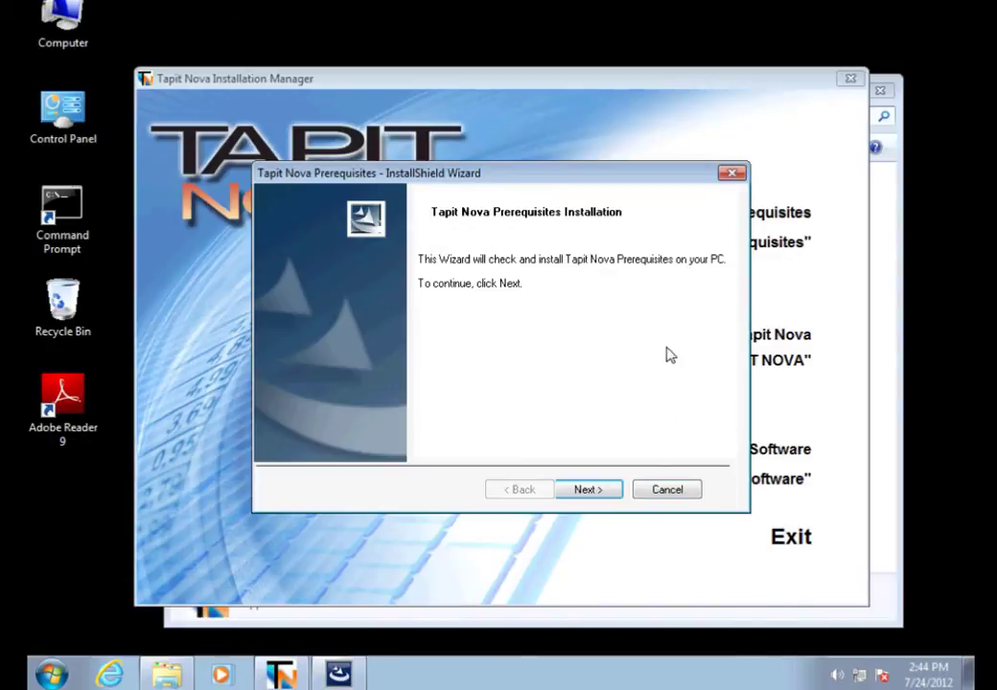
click(590, 491)
click(374, 418)
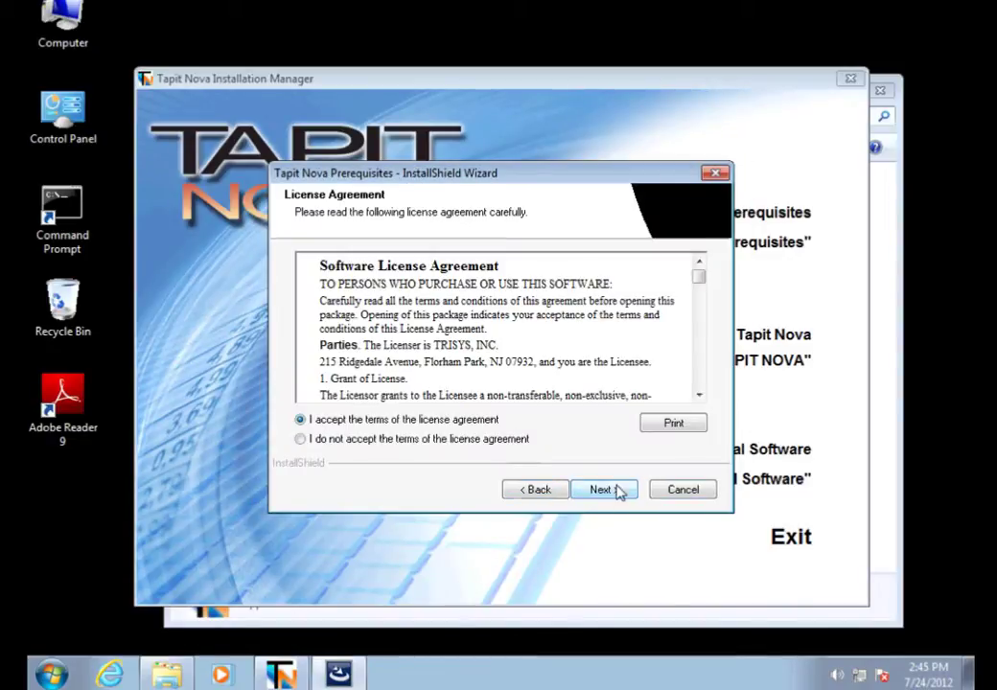
click(616, 491)
click(616, 490)
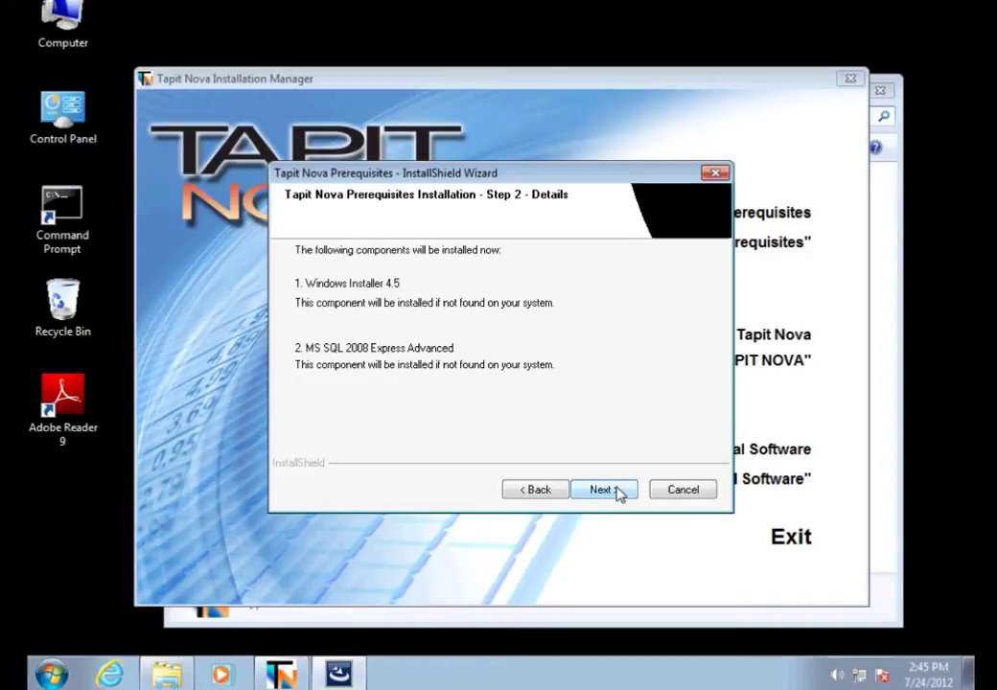
click(619, 491)
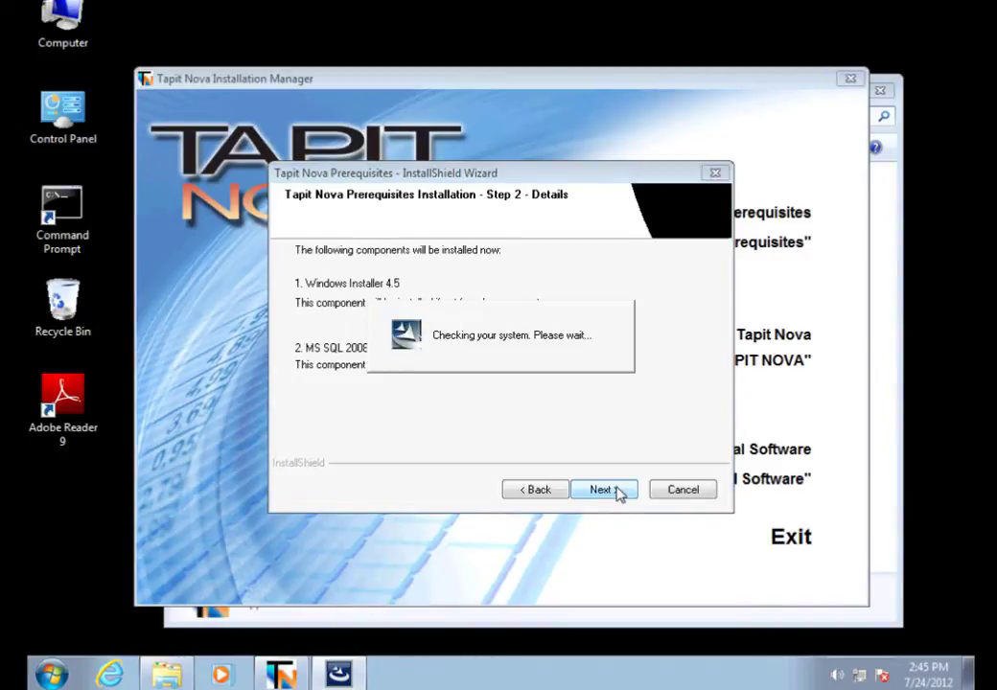
click(586, 425)
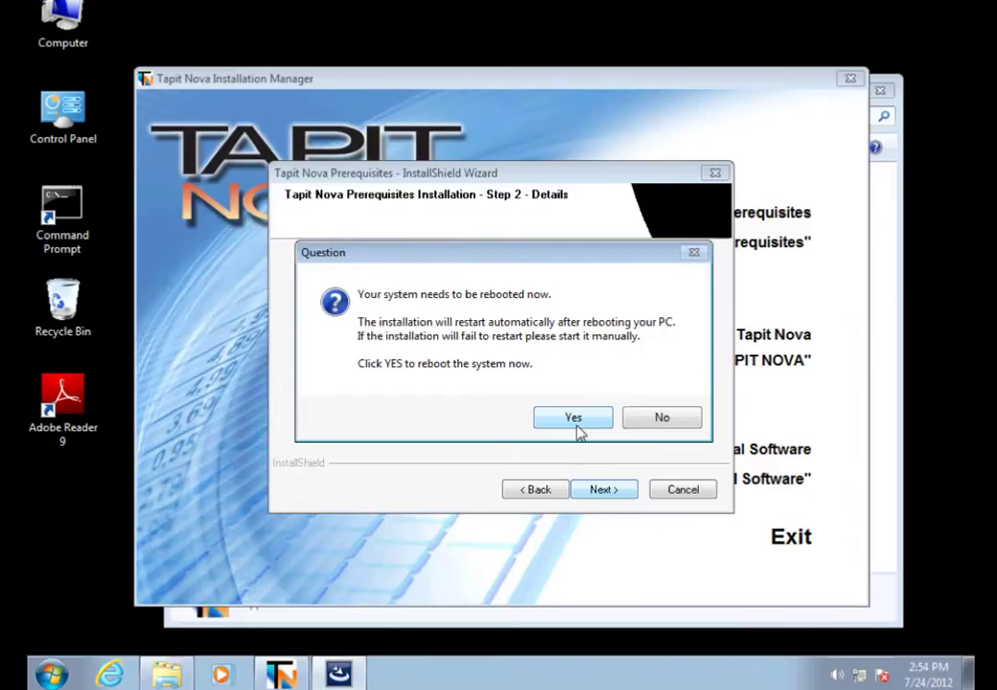
click(577, 424)
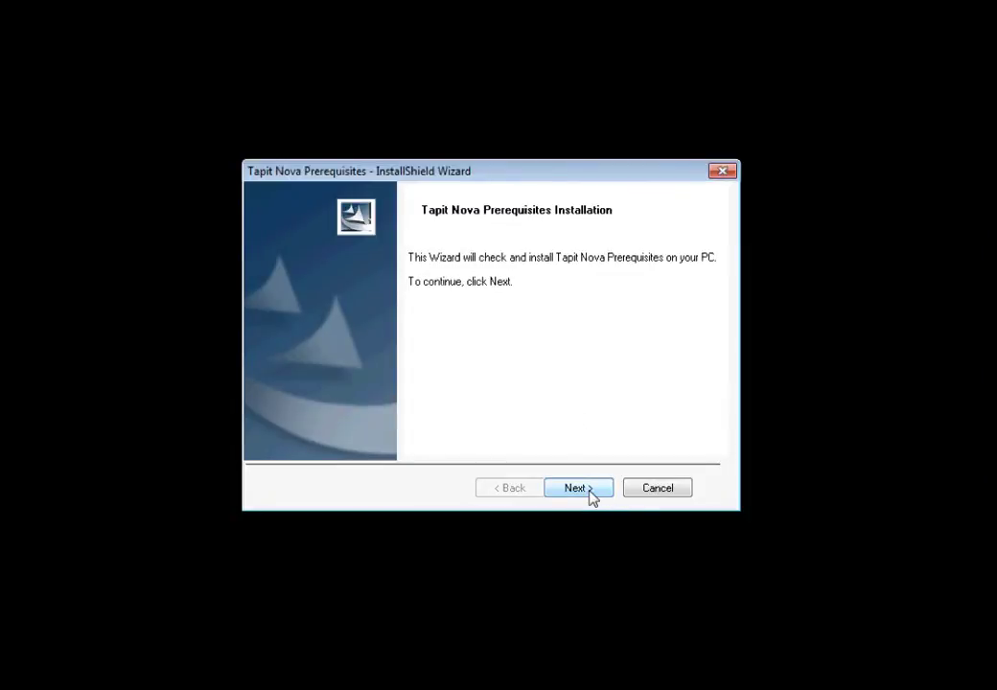
After reboot, accept the prerequisites licence and advance through Steps 1-3 to start configuration
click(577, 488)
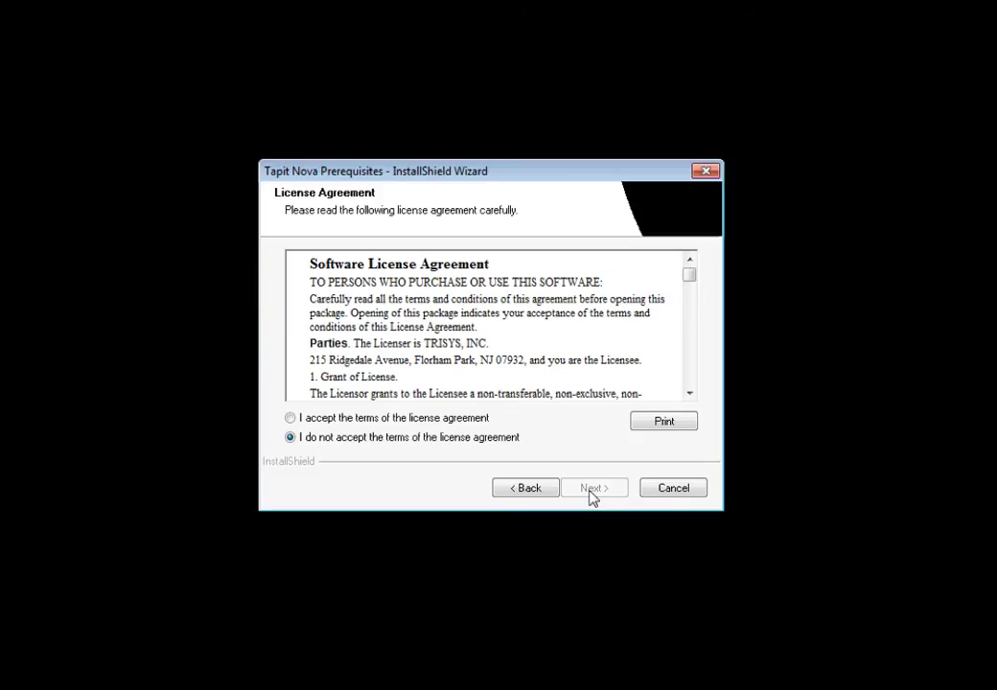
click(290, 418)
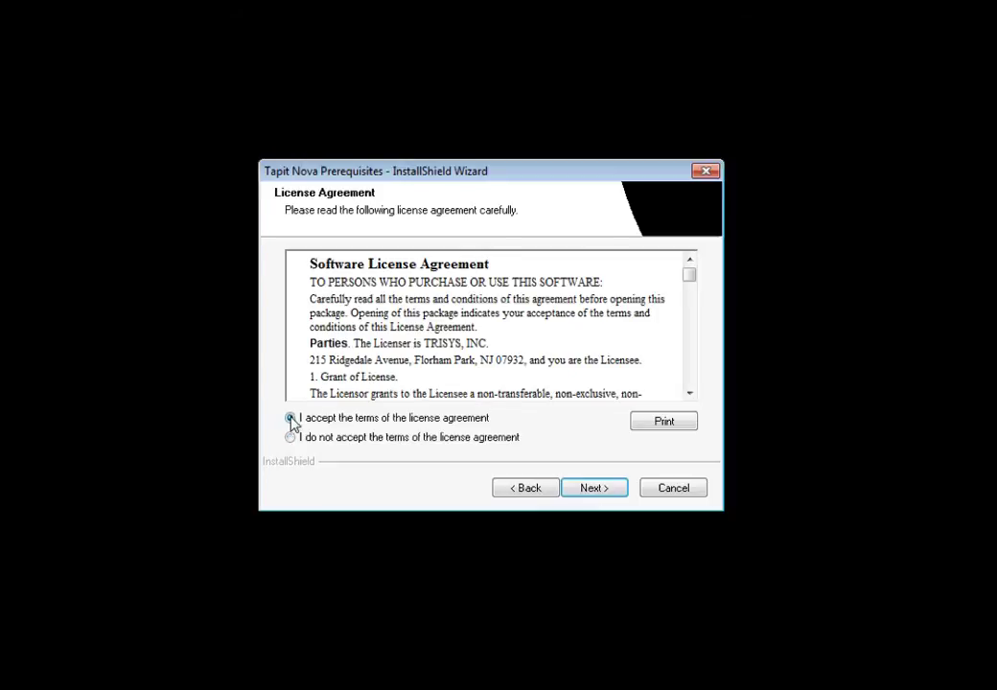
click(598, 489)
click(604, 490)
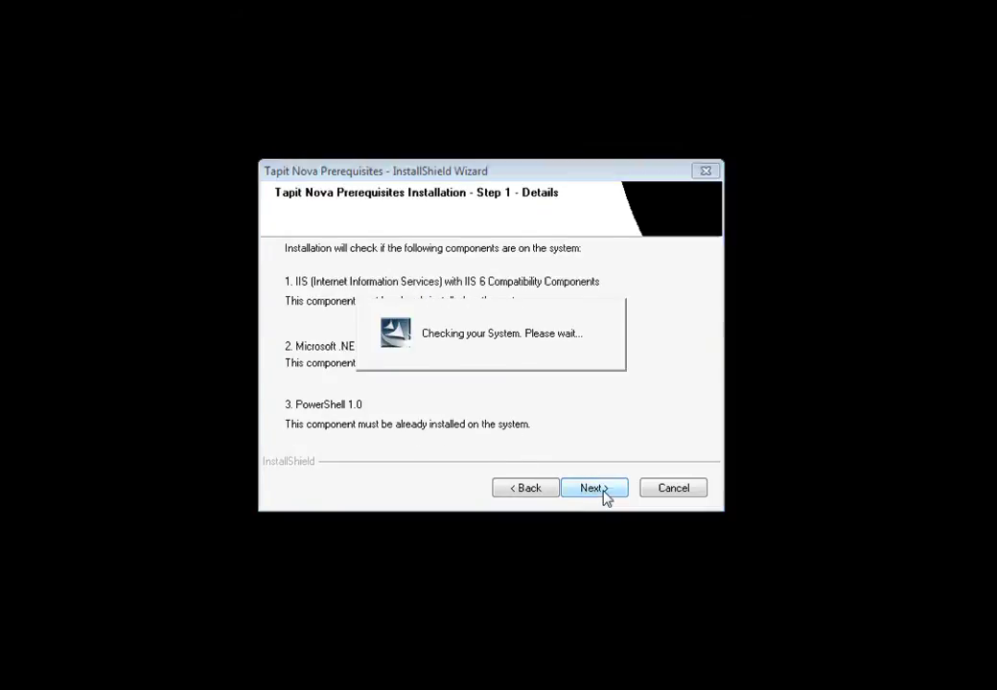
click(602, 490)
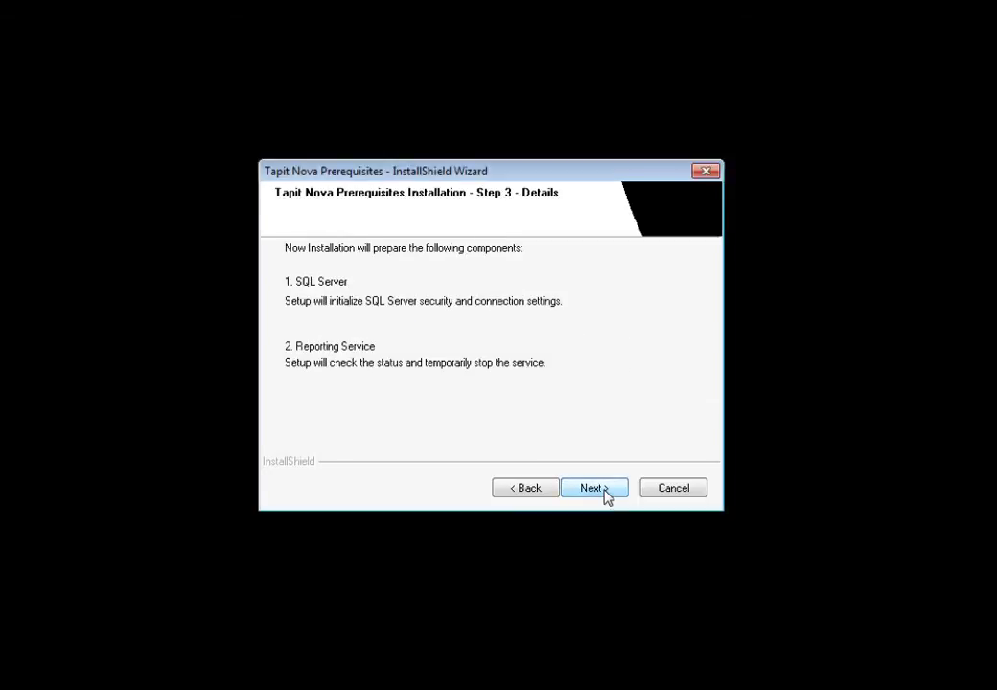
click(605, 490)
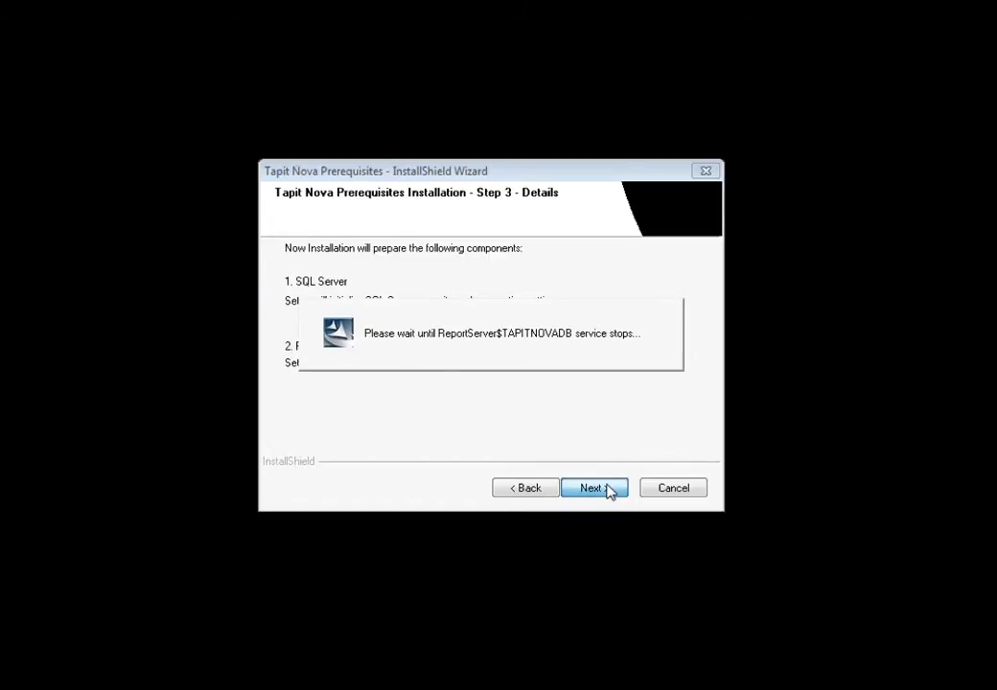
click(608, 490)
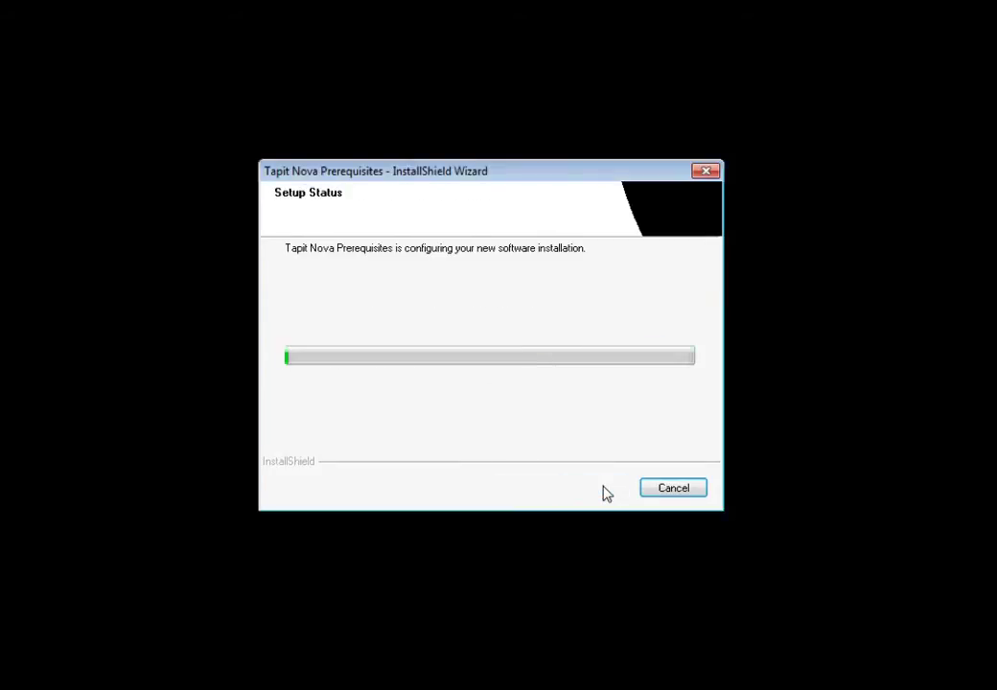
Finish the prerequisites wizard and relaunch StartupN from C:\_cur_DVD_TapitNova
click(603, 491)
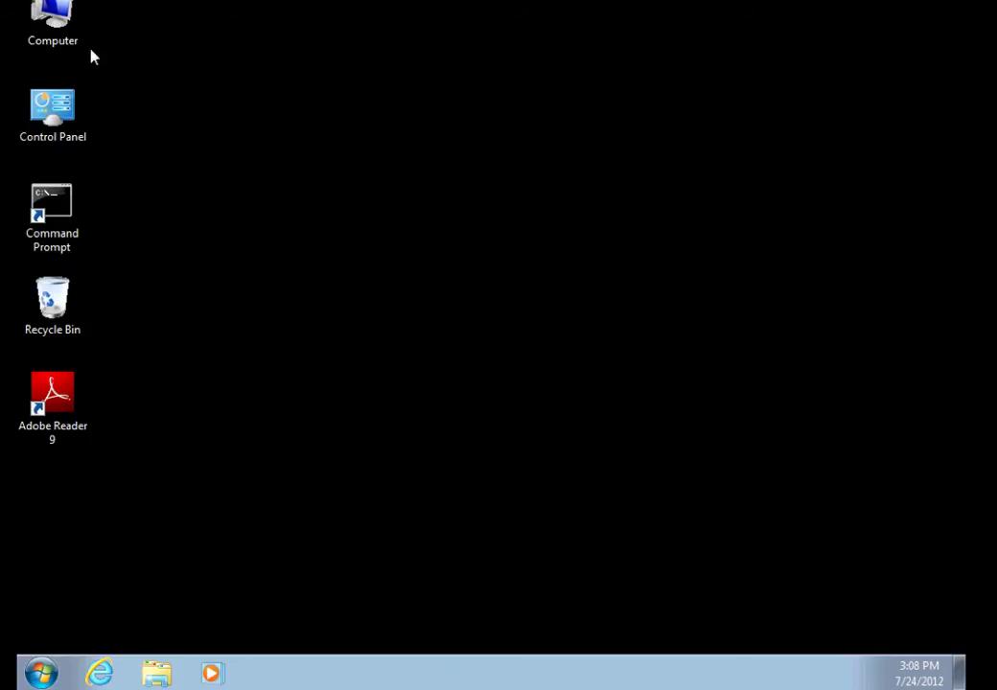
double_click(49, 32)
double_click(374, 223)
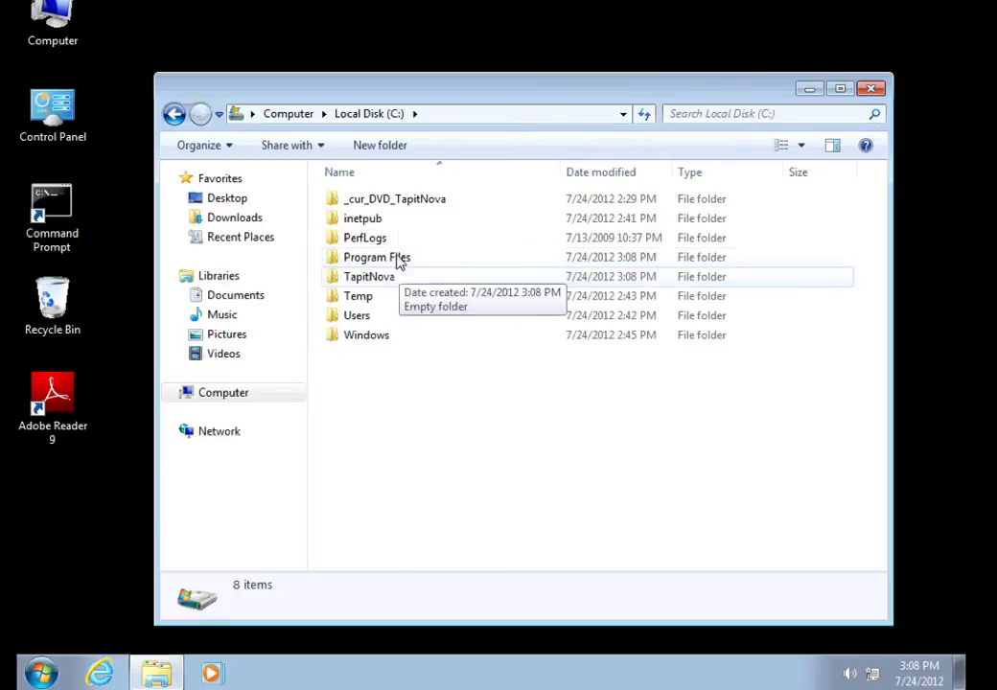
double_click(401, 201)
double_click(396, 315)
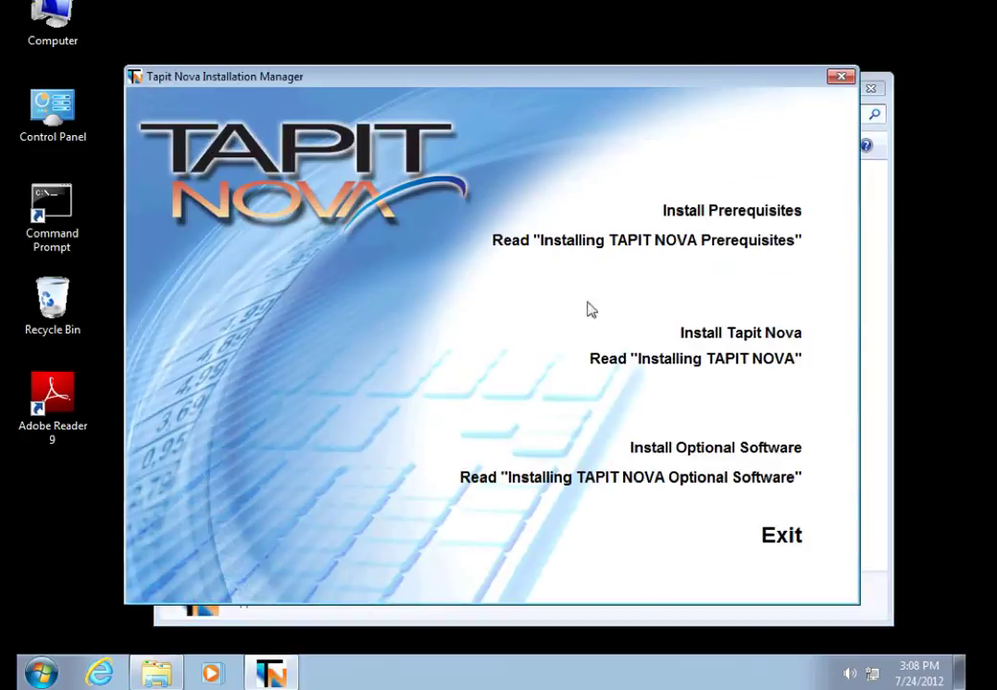
Start the Tapit Nova install, accept the licence, pass the system check, and continue as the demo version
click(758, 336)
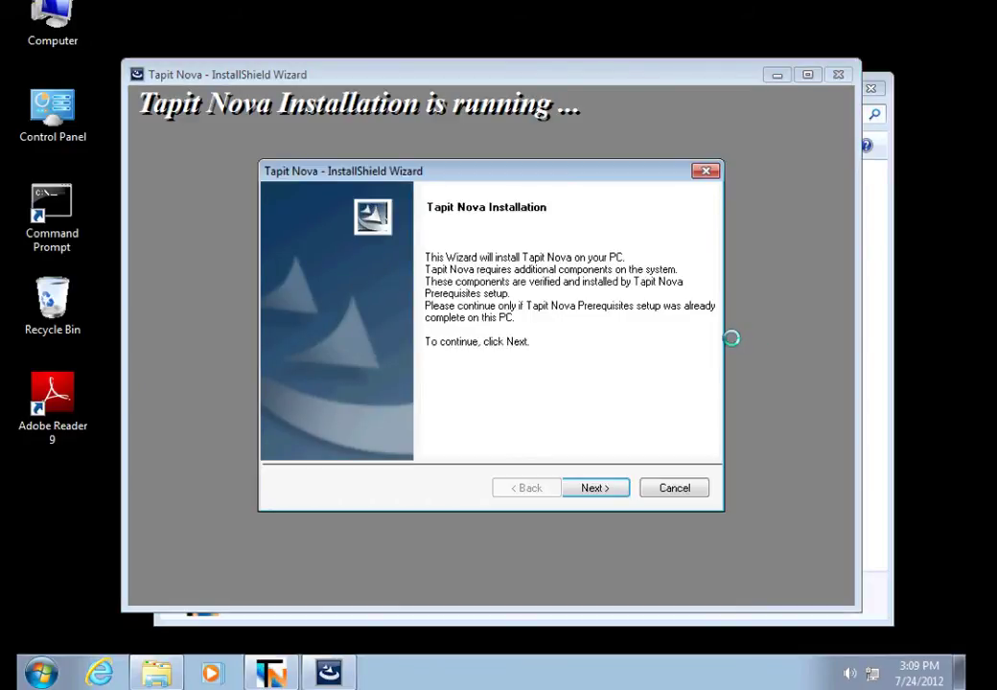
click(595, 491)
click(290, 418)
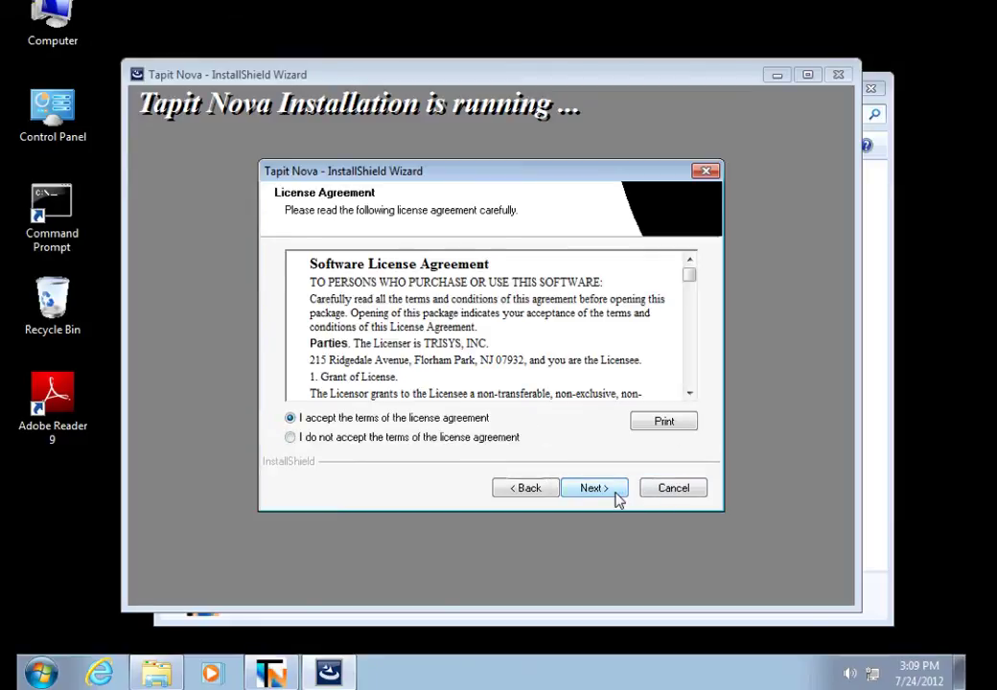
click(618, 498)
click(618, 498)
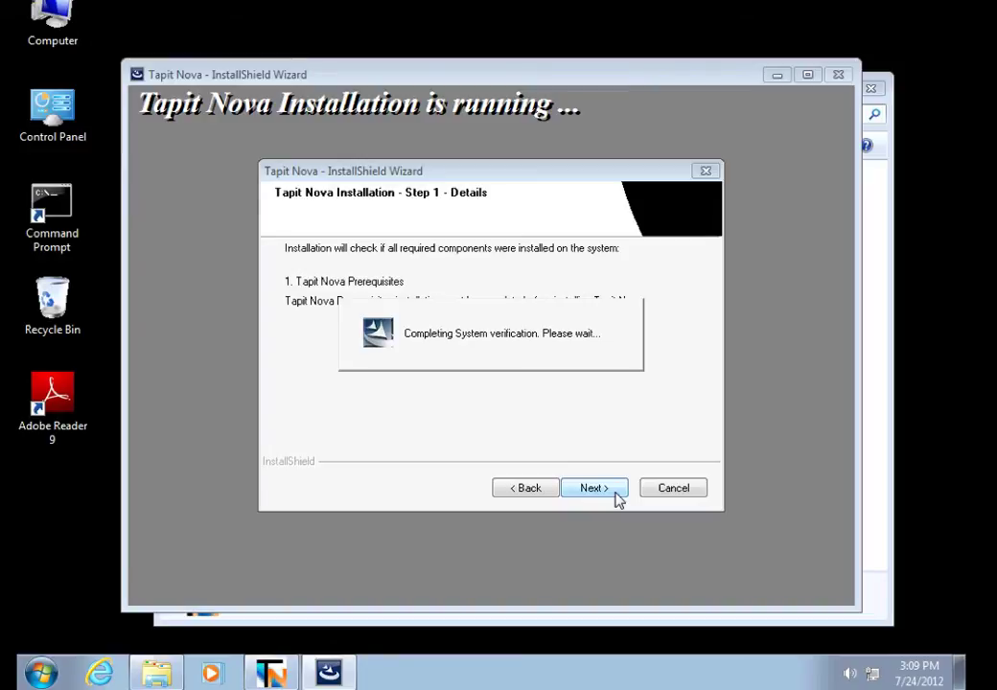
click(614, 498)
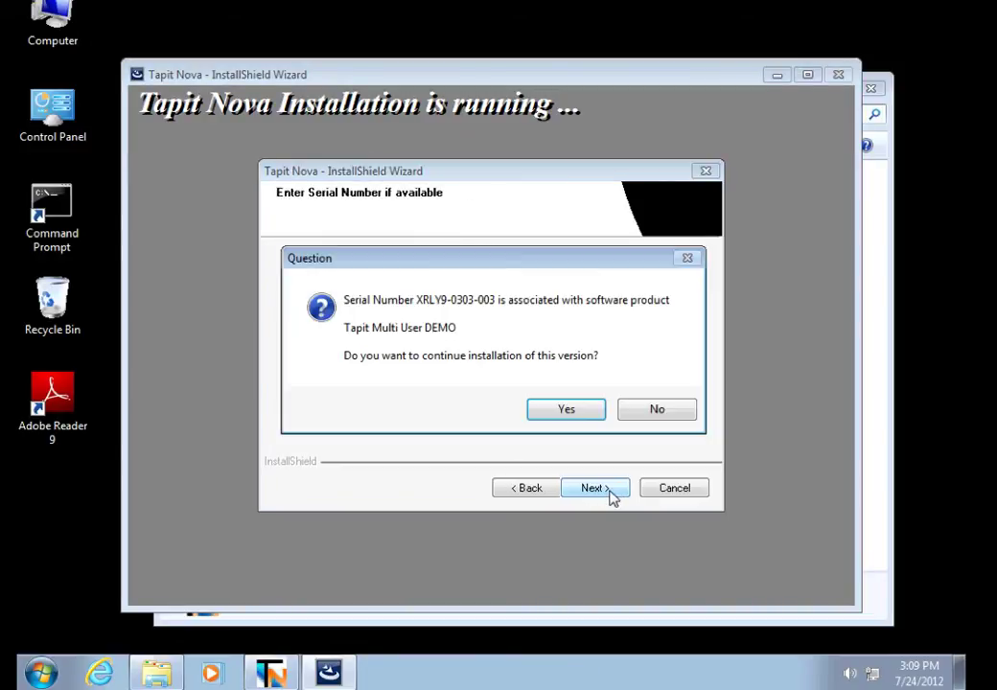
click(563, 403)
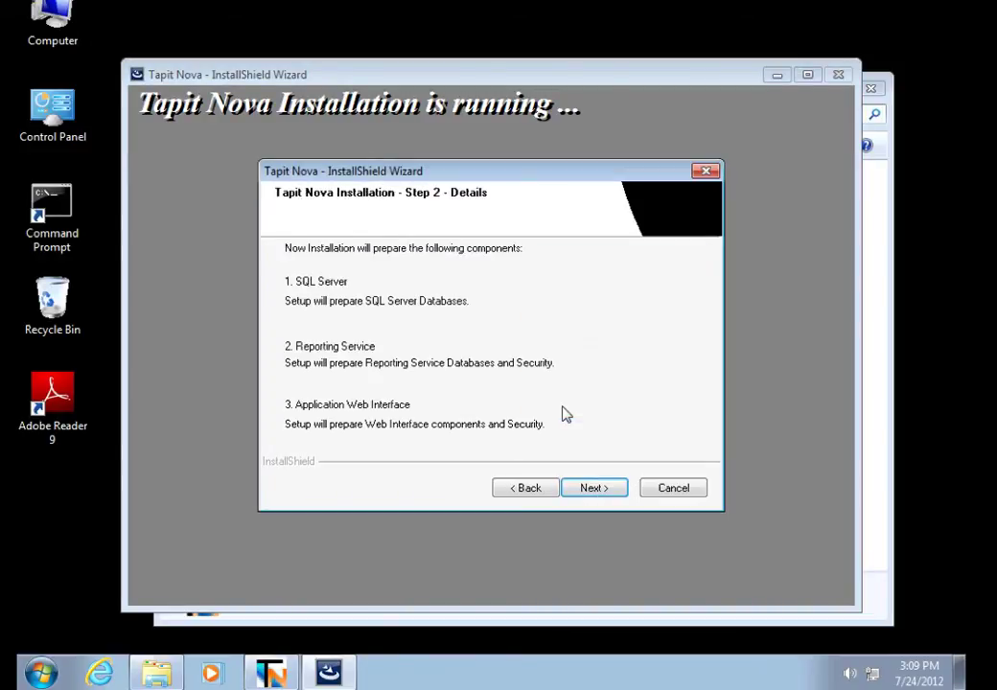
click(601, 495)
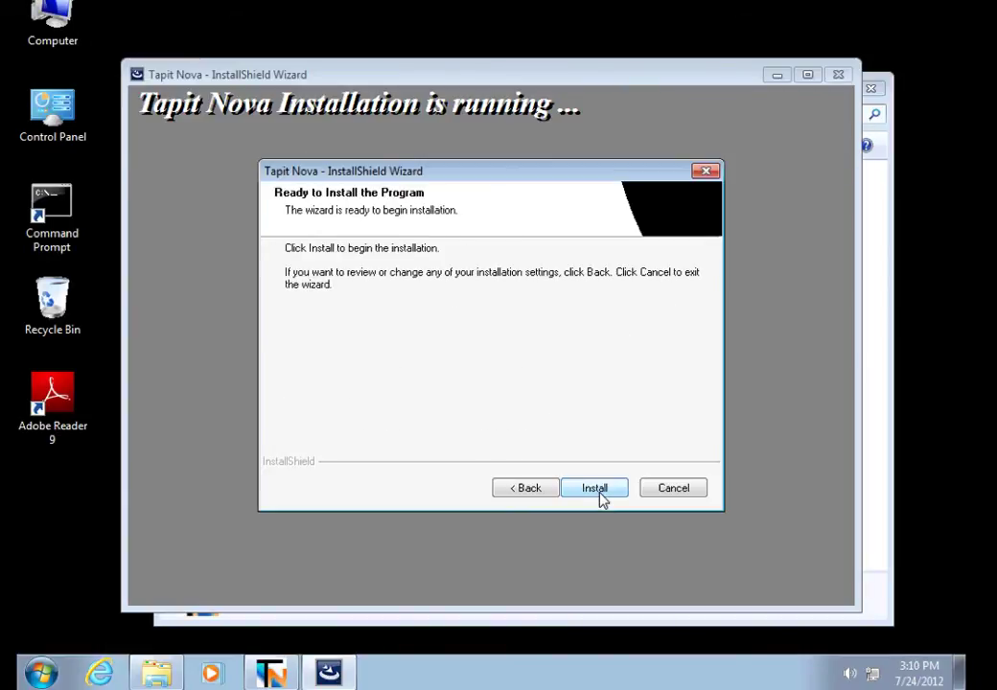
click(601, 495)
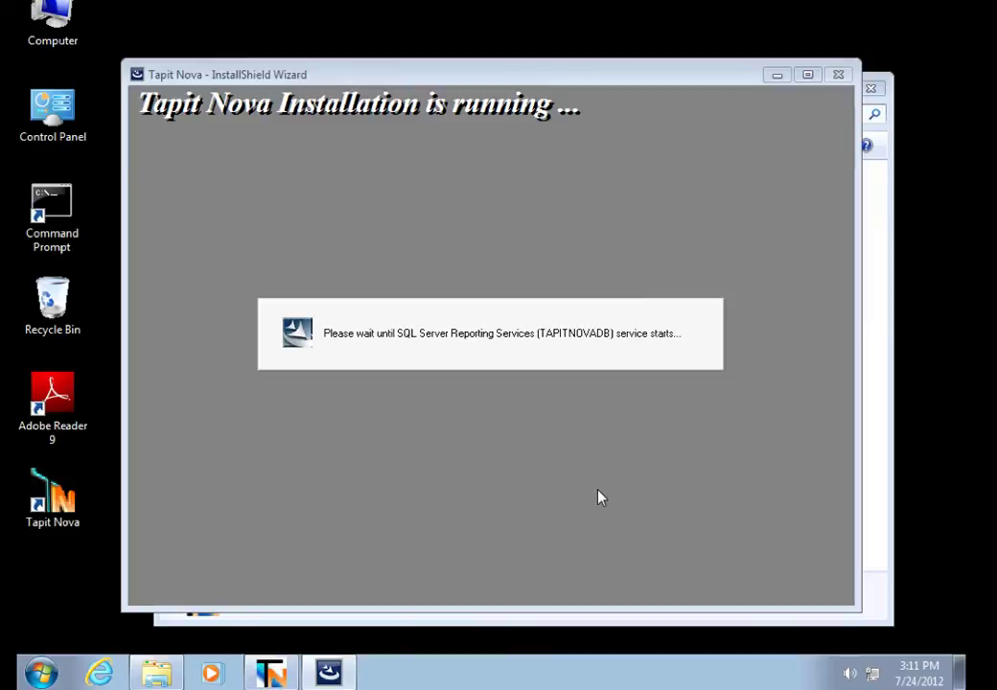
Finish the installer, run Nova Updater to 5.2.0f, and dismiss both Service Manager warnings
click(594, 489)
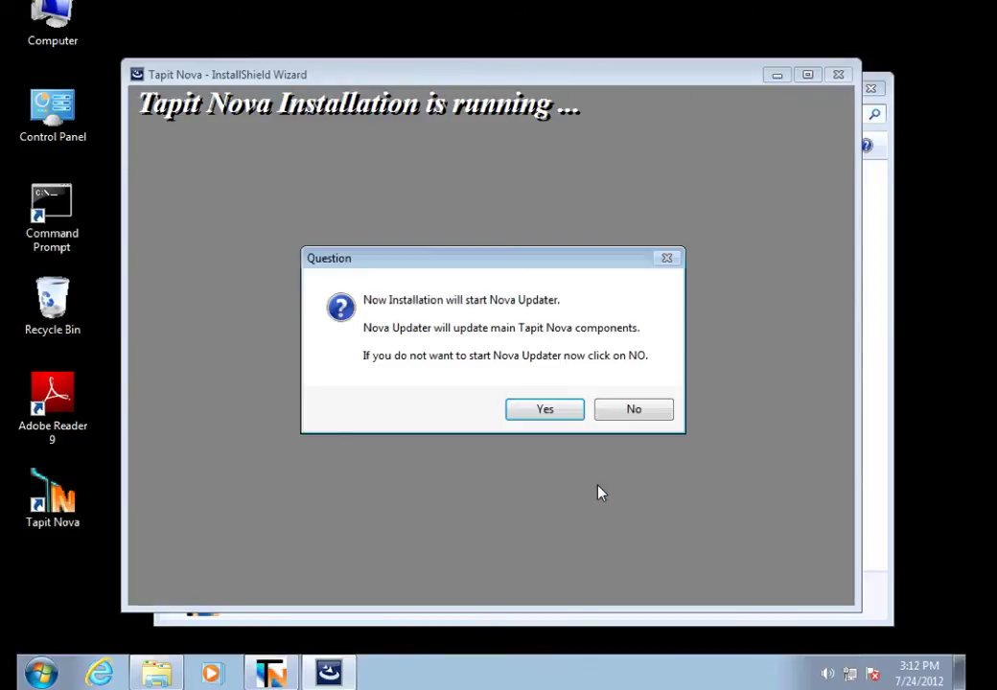
click(545, 413)
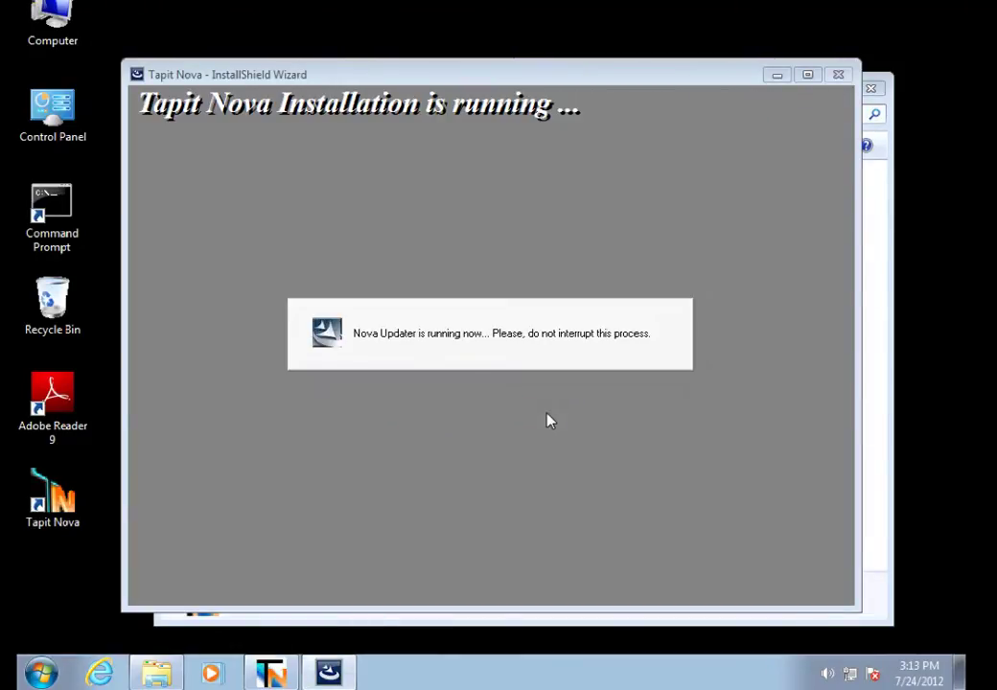
click(578, 439)
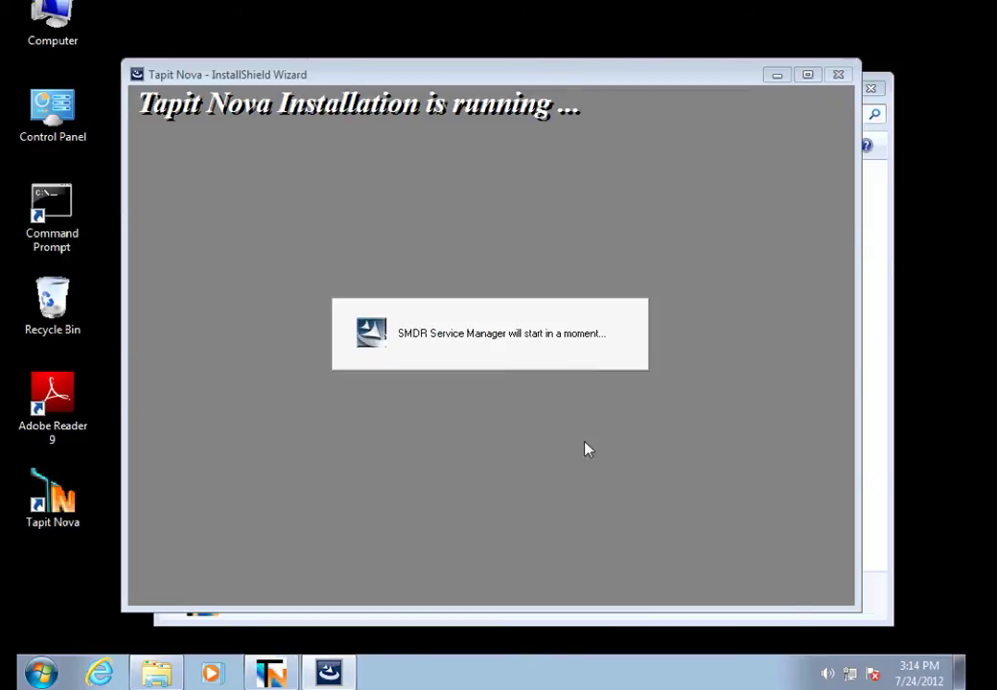
click(662, 400)
Enter the local phone number, choose the Avaya S8300, S8500, S8700 - XP PBX format, and confirm
click(629, 423)
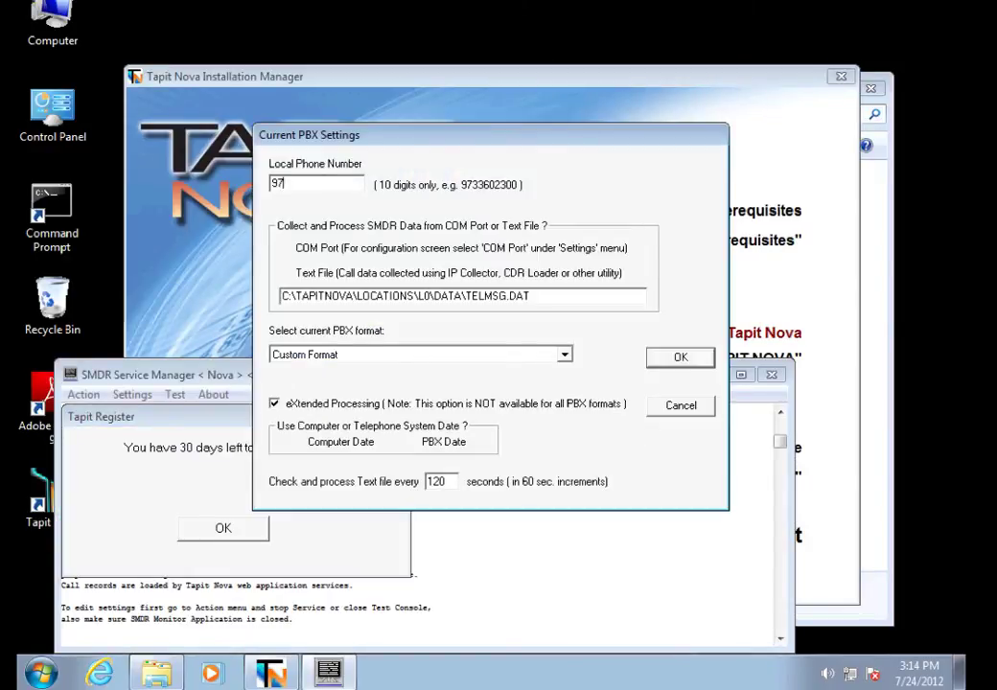
click(566, 357)
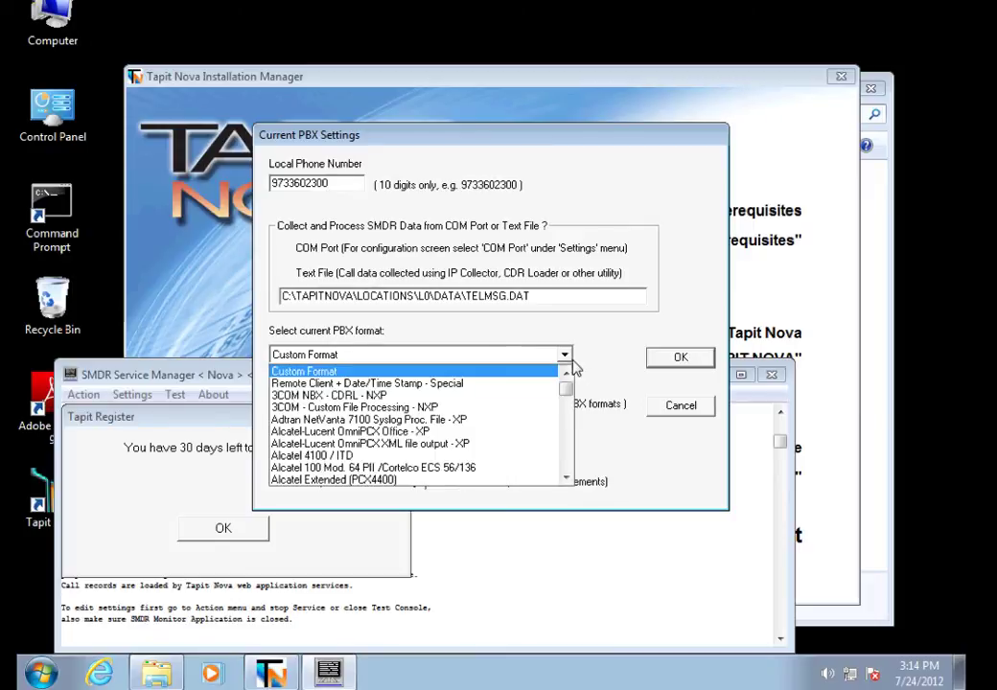
scroll(572, 422, down, 4)
scroll(572, 421, down, 4)
scroll(565, 384, up, 5)
click(539, 414)
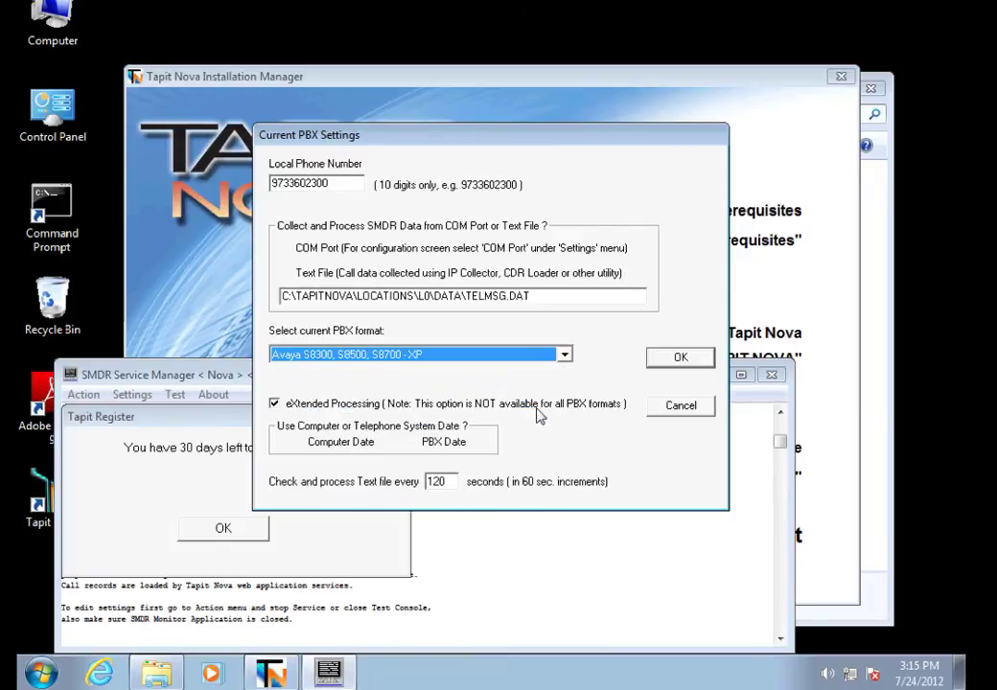
click(681, 357)
click(652, 389)
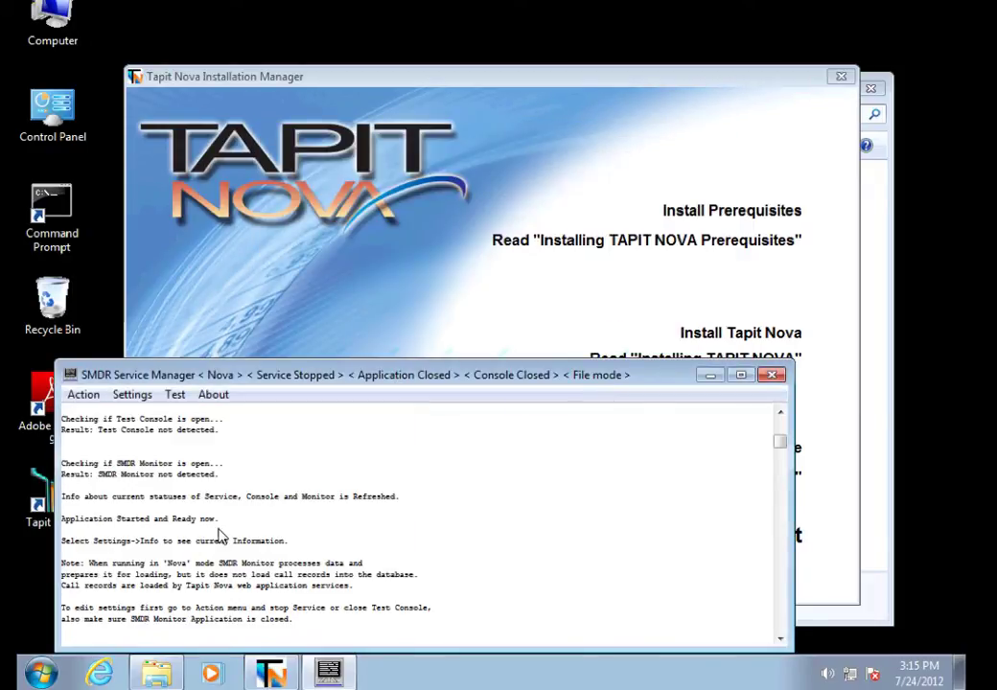
Start the SMDR data collection service and cancel the optional utilities setup
click(84, 394)
click(107, 444)
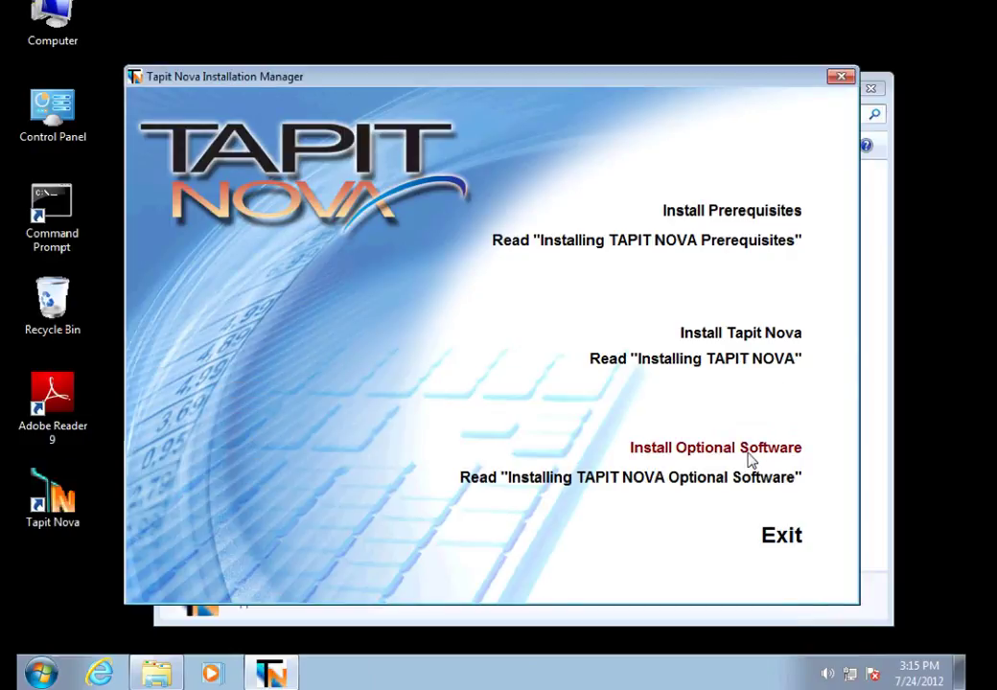
click(750, 450)
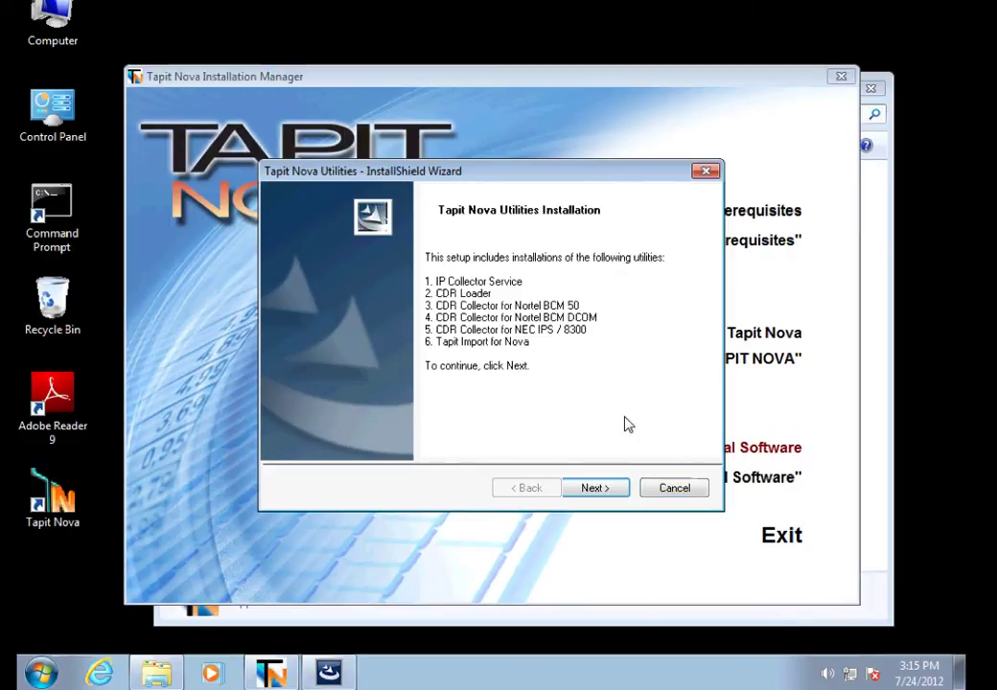
click(680, 491)
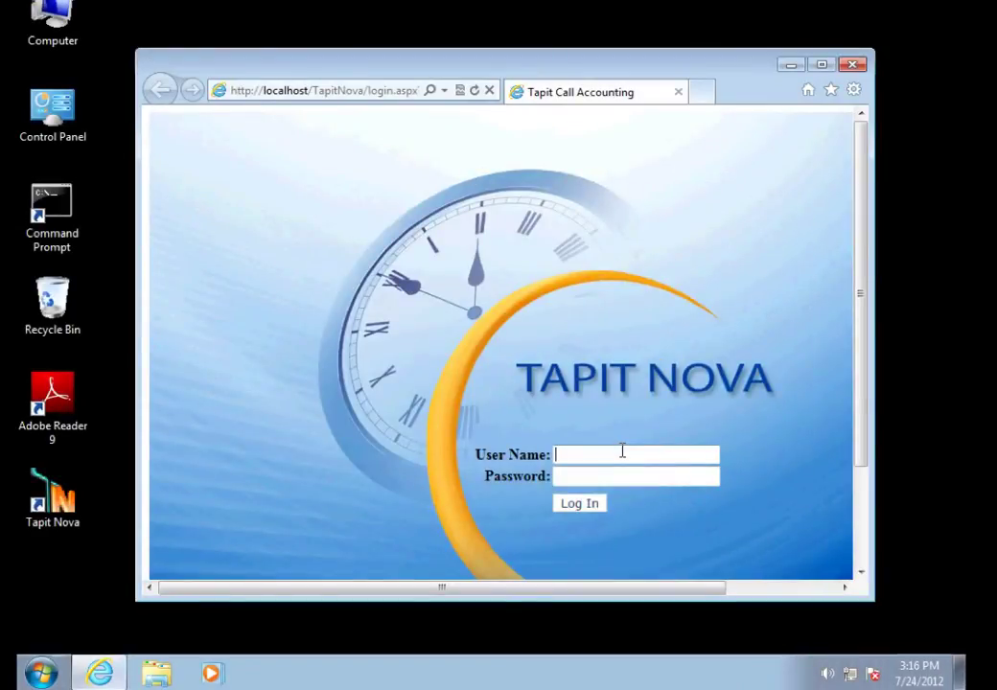
Sign in to Tapit Nova with the manager username and password
text(tapit_manager)
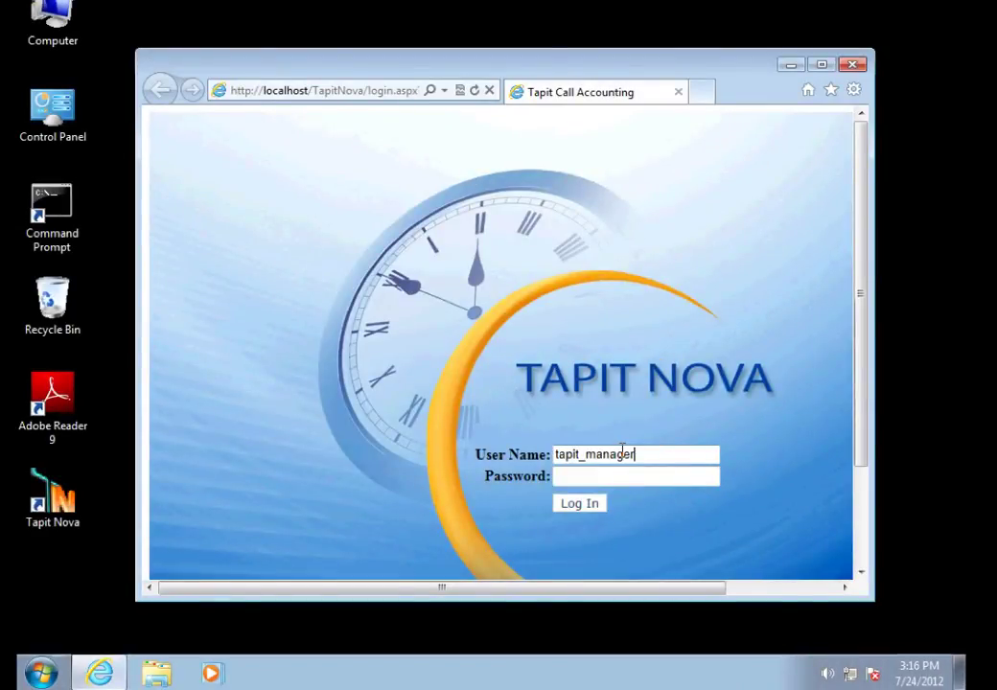
click(612, 476)
text(t)
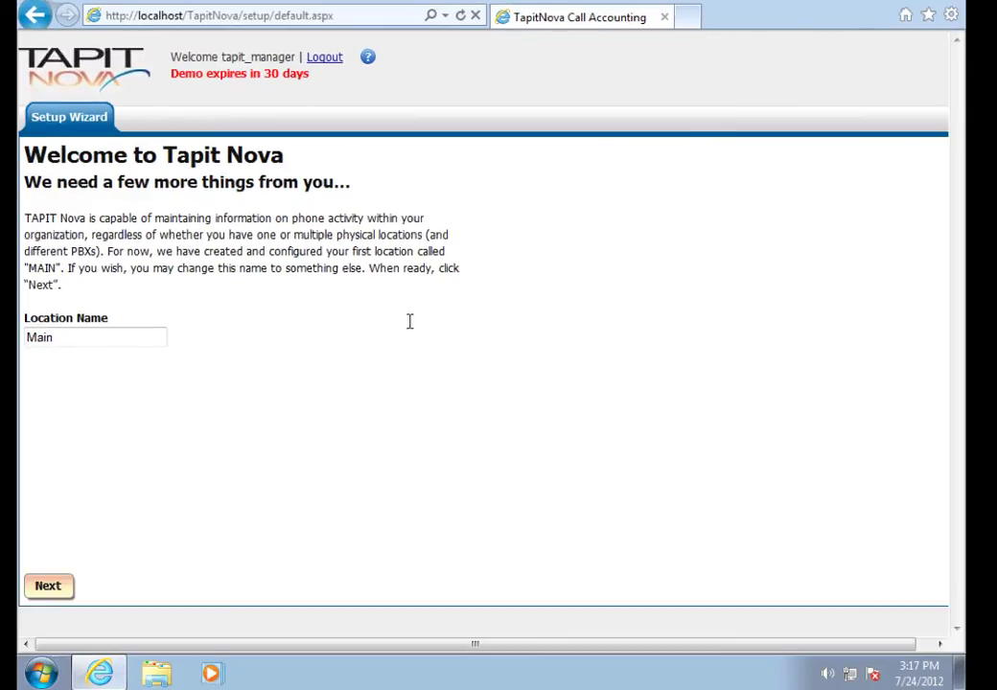
Keep location name Main and its telephone number, then disable email features
click(43, 586)
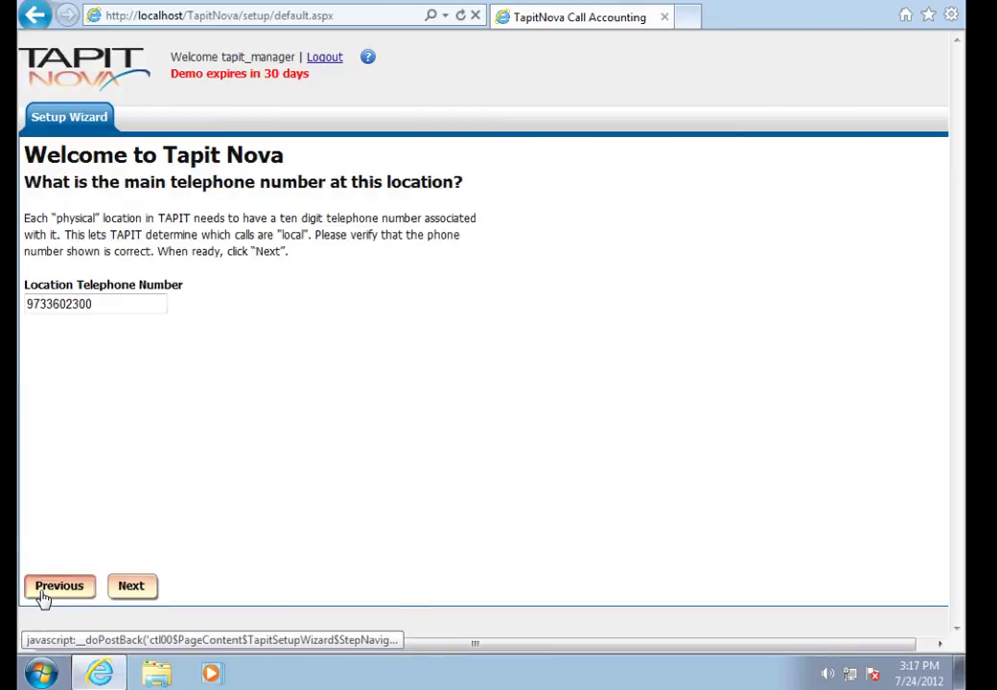
click(144, 588)
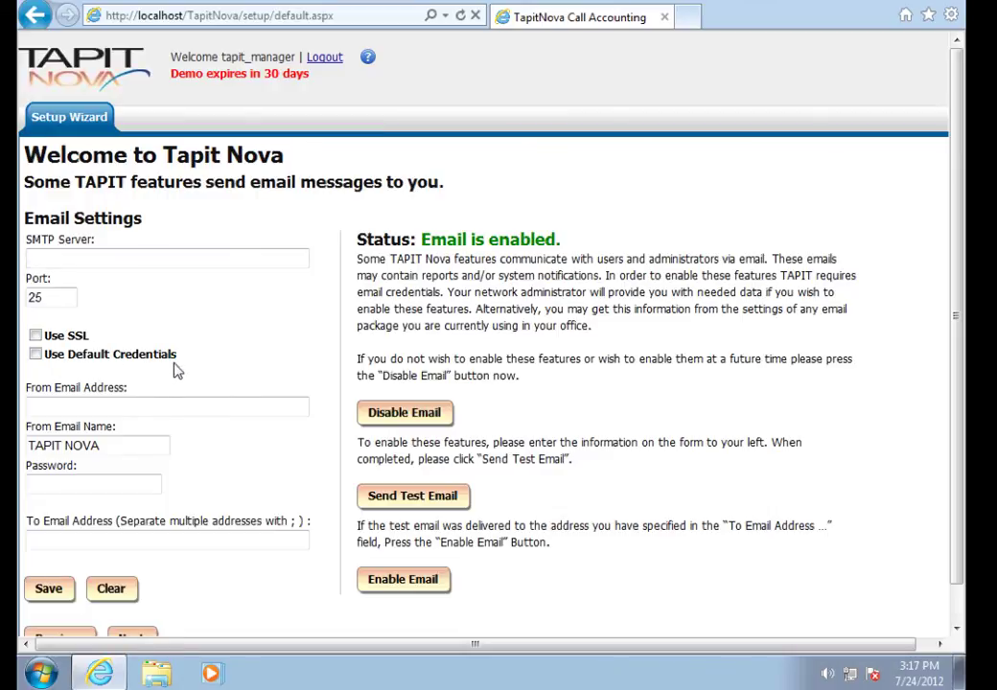
click(123, 248)
click(403, 417)
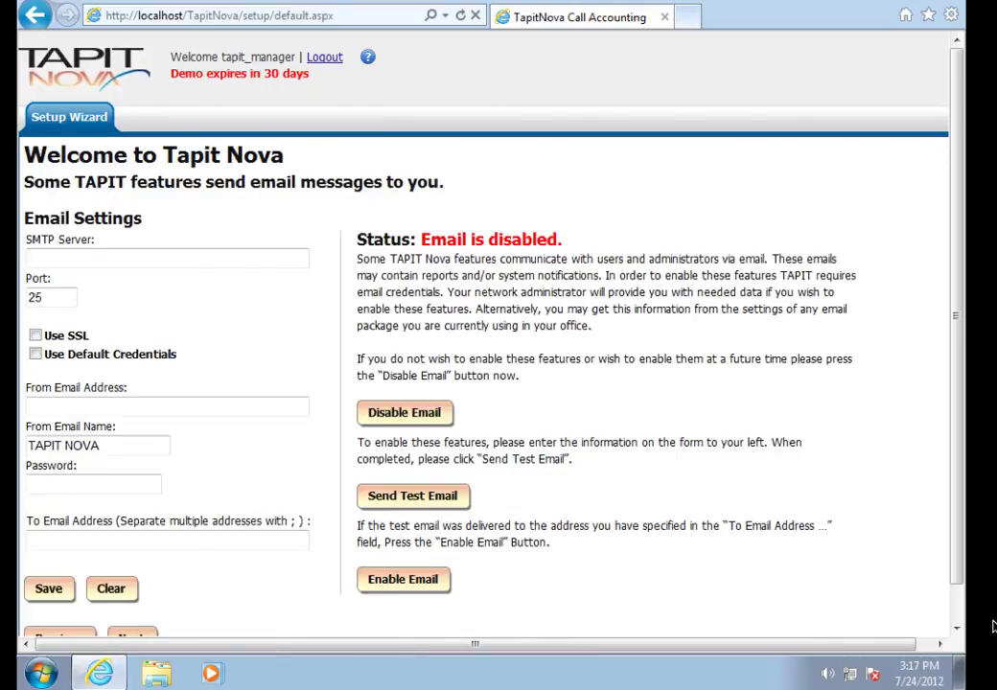
scroll(812, 632, down, 2)
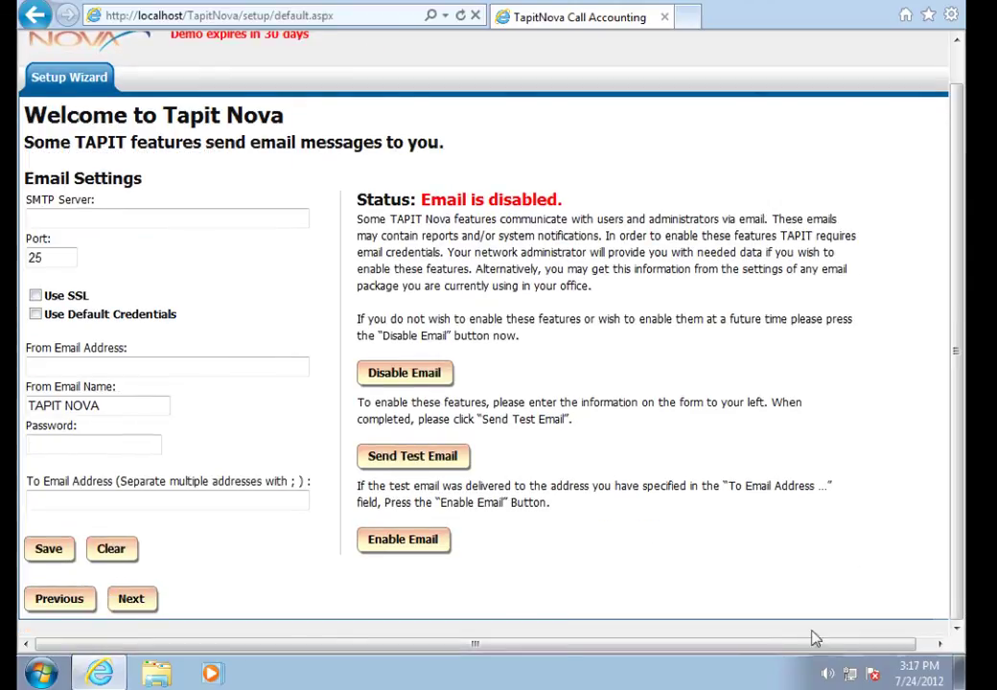
click(123, 599)
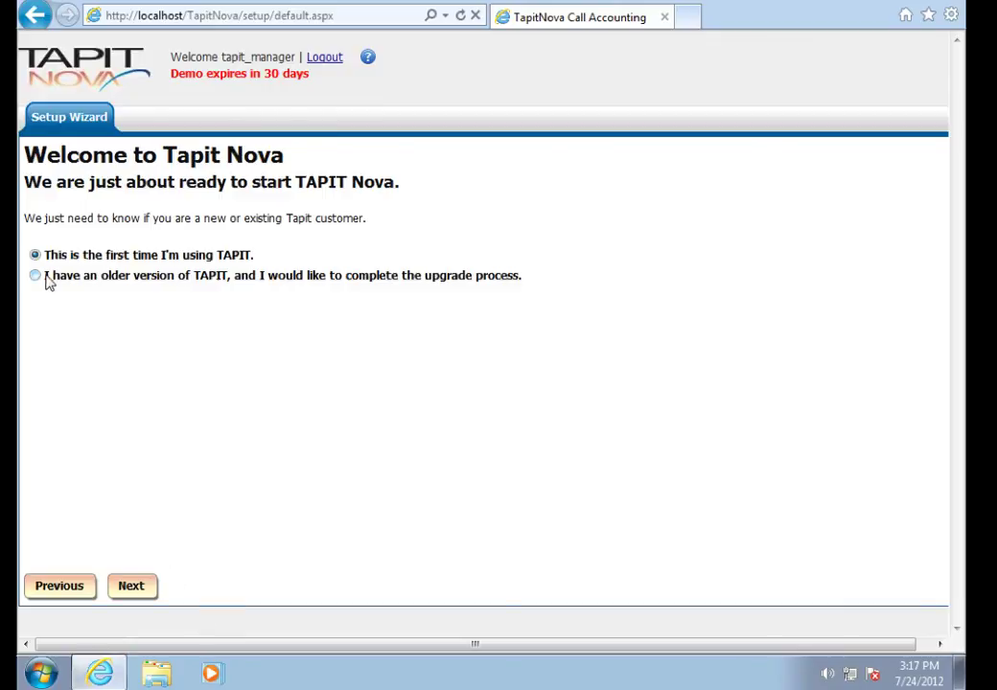
Confirm first-time use, finish the setup wizard, and close Internet Explorer
click(135, 589)
click(154, 223)
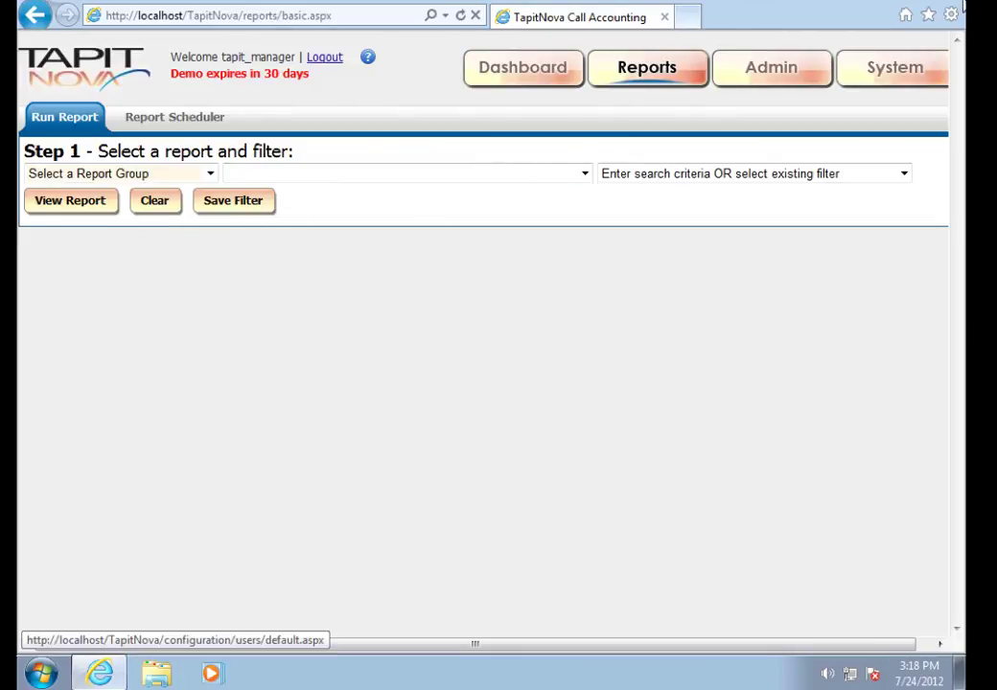
click(954, 7)
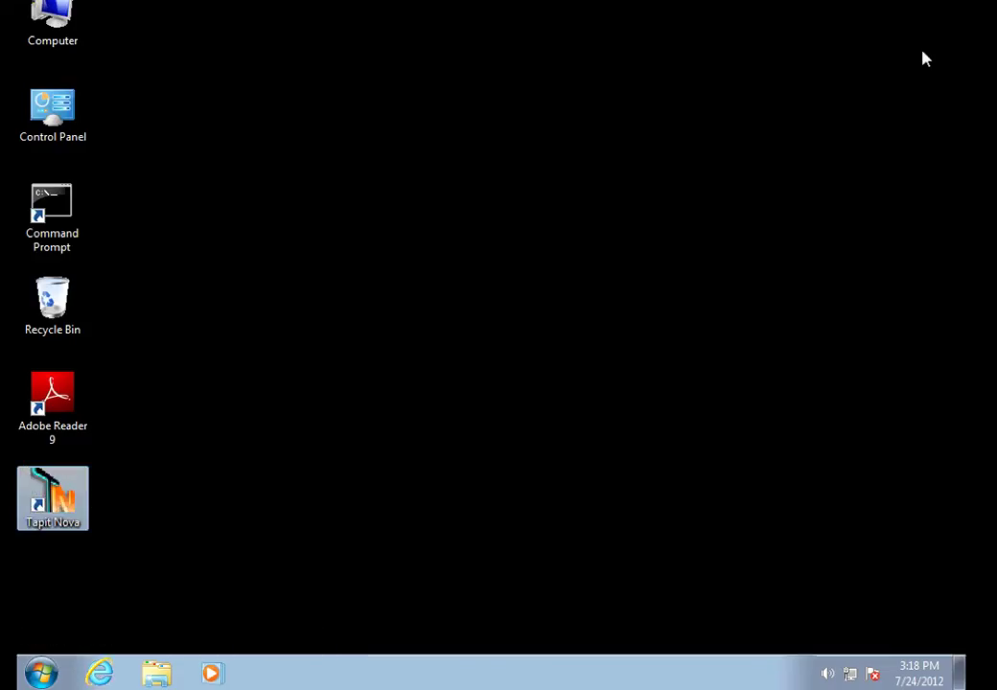